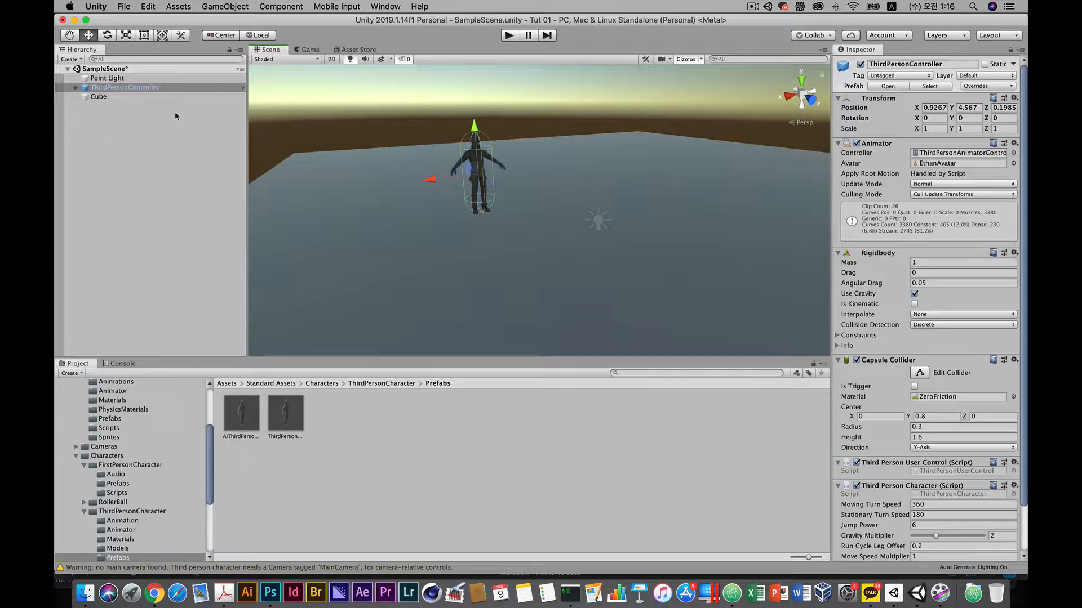
Step: Add a Camera object to SampleScene and check its image in the Game view
left_click(149, 90)
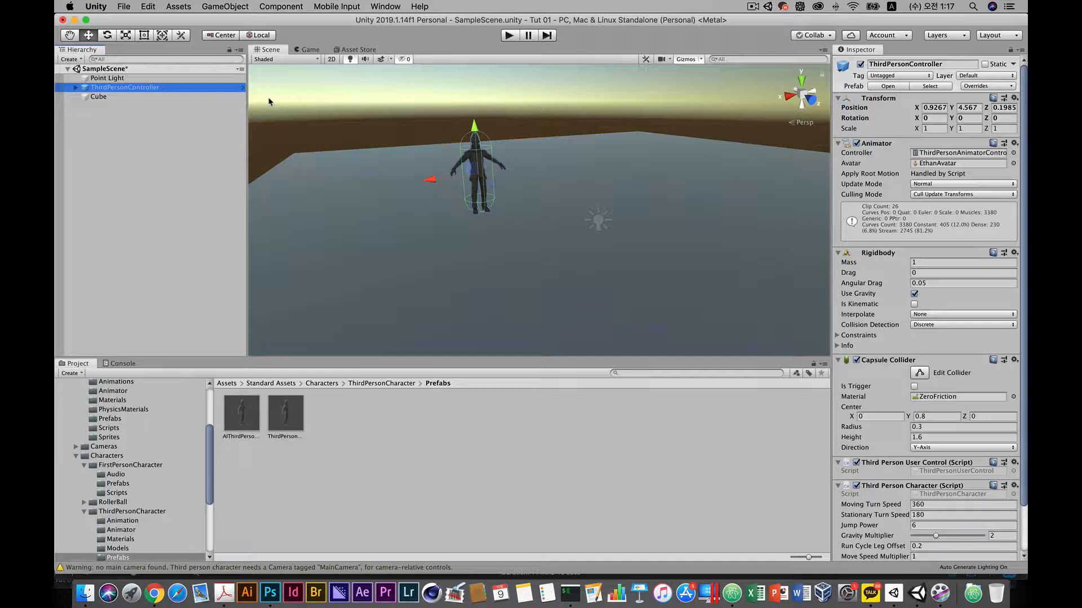
left_click(179, 133)
left_click(167, 91)
left_click(214, 6)
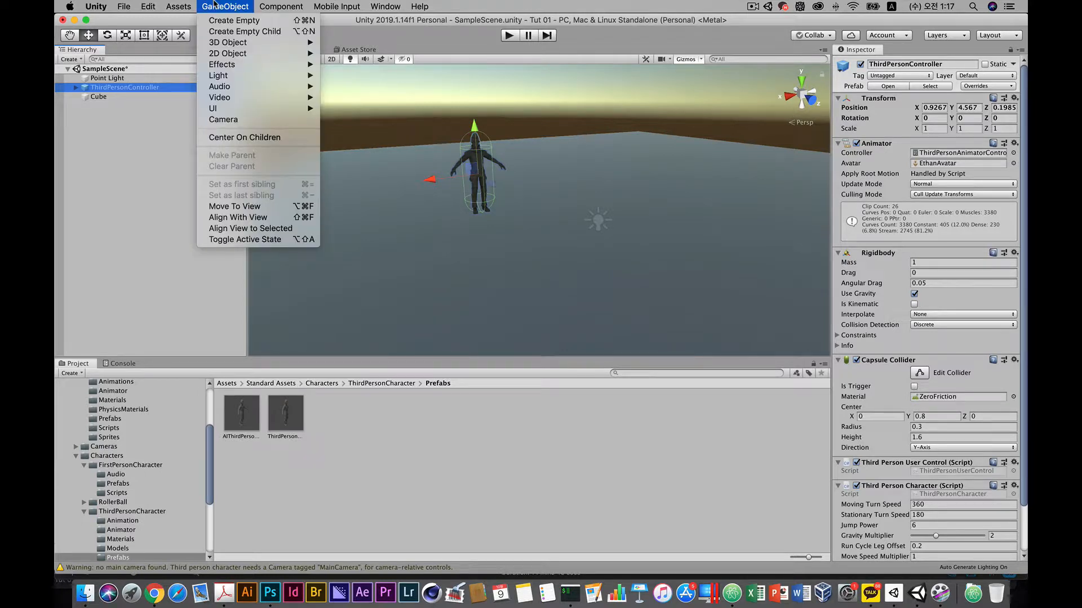
left_click(237, 120)
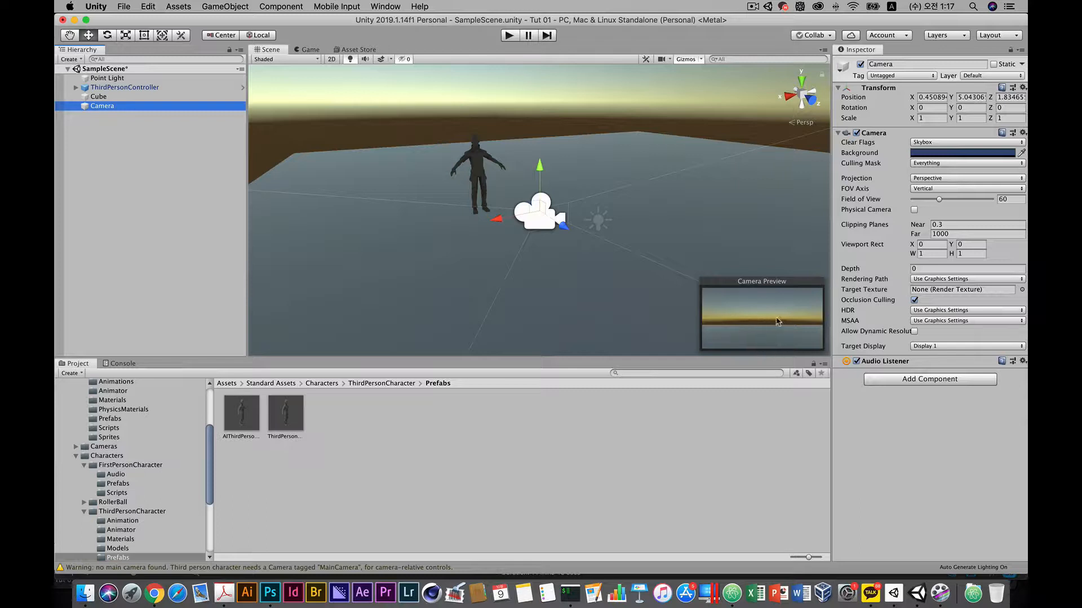
left_click(310, 50)
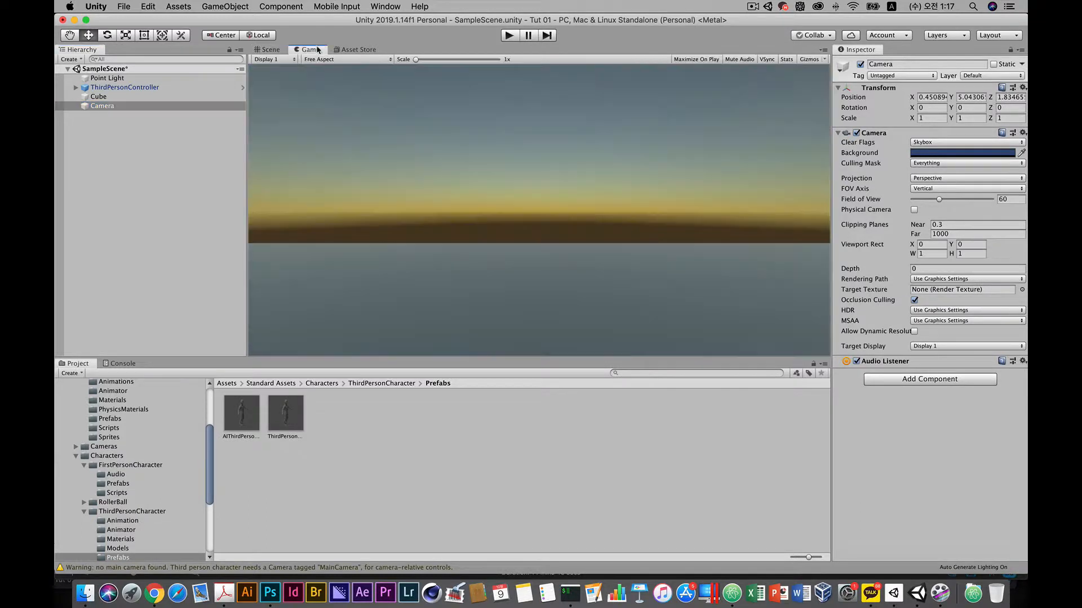
left_click(268, 49)
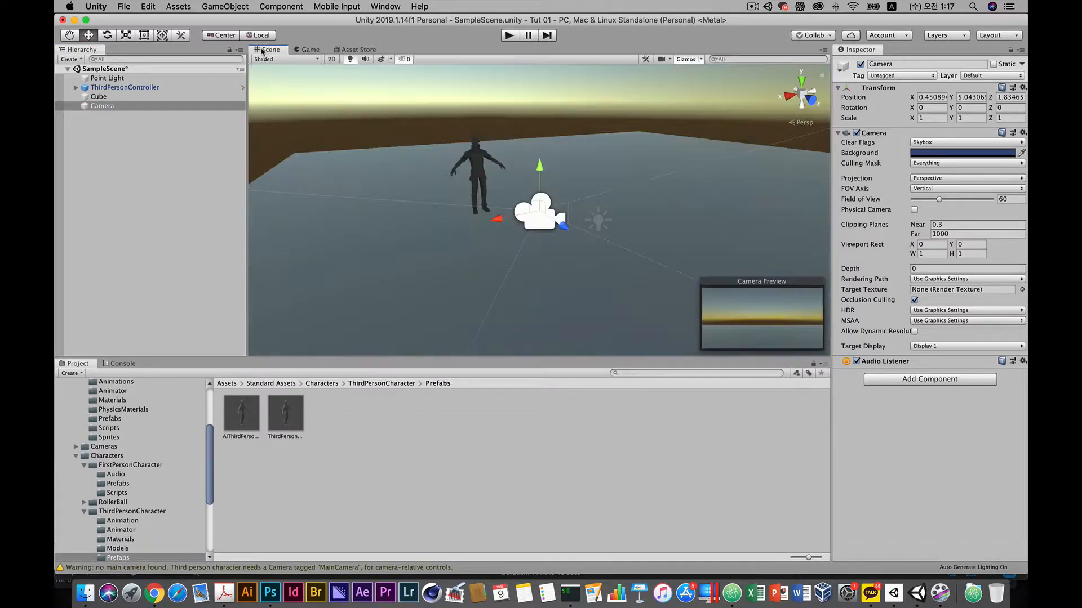
Step: Try docking the Game view beside the Hierarchy in a widened area, and restore the original arrangement
left_click(307, 50)
left_click_drag(306, 52, 134, 57)
left_click_drag(241, 142, 479, 169)
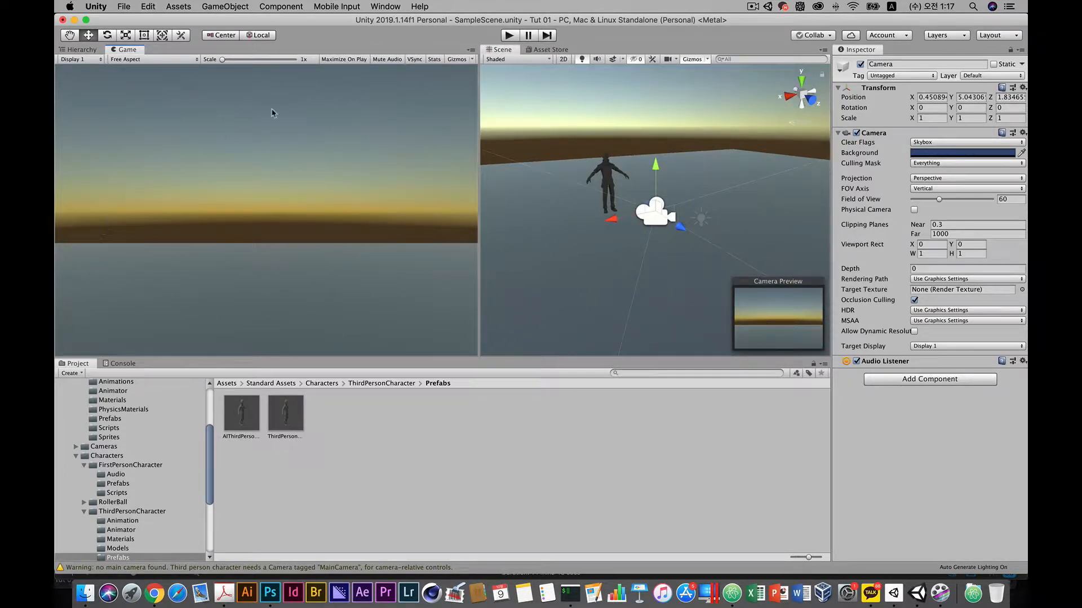
left_click_drag(129, 52, 530, 52)
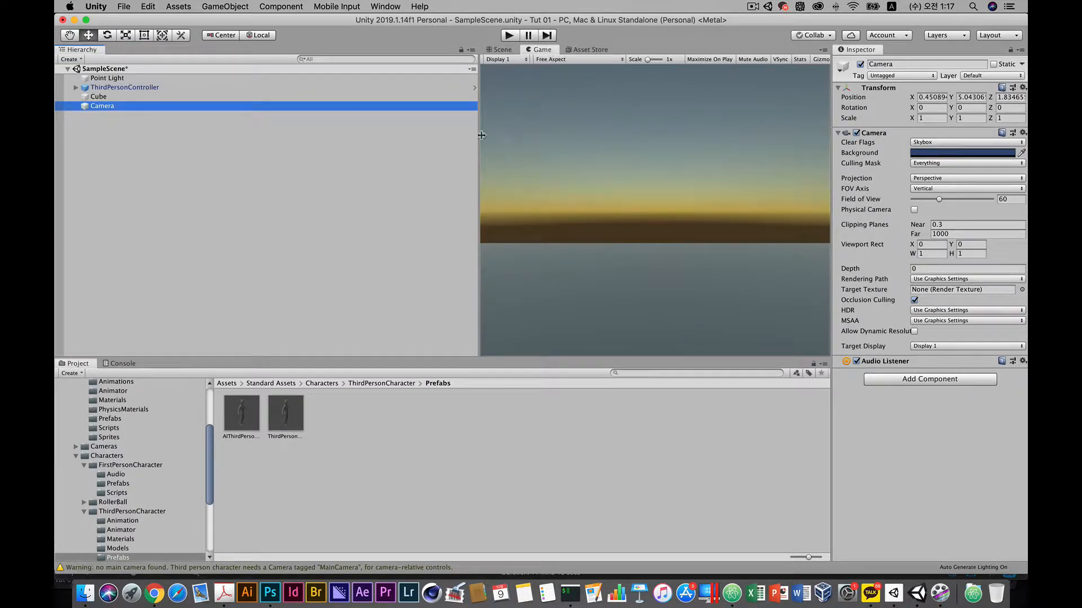
left_click_drag(479, 138, 223, 144)
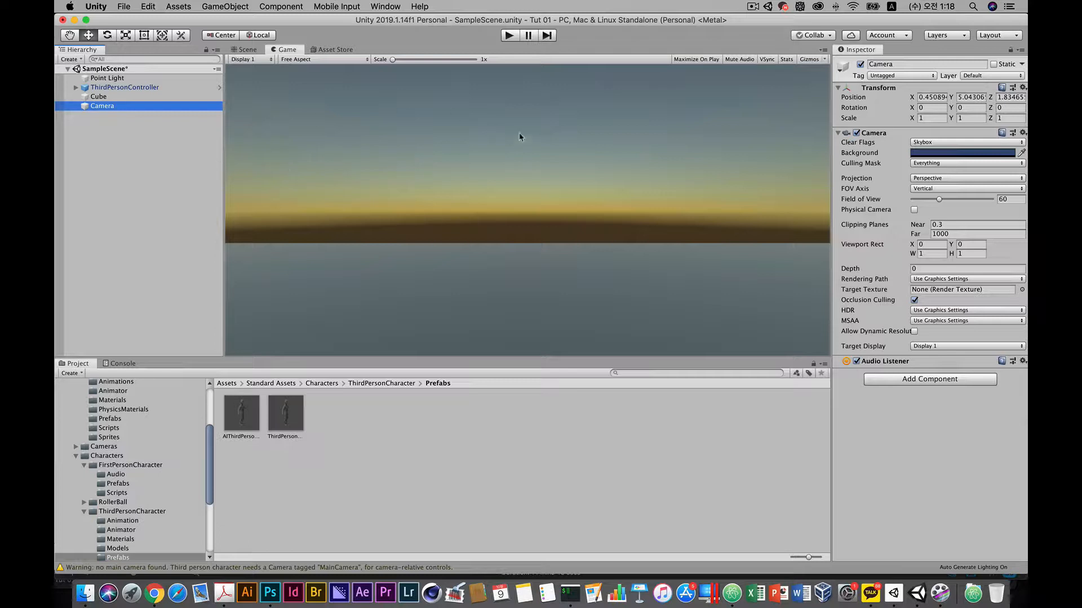
Step: Switch the editor layout to 2 by 3
left_click(1013, 36)
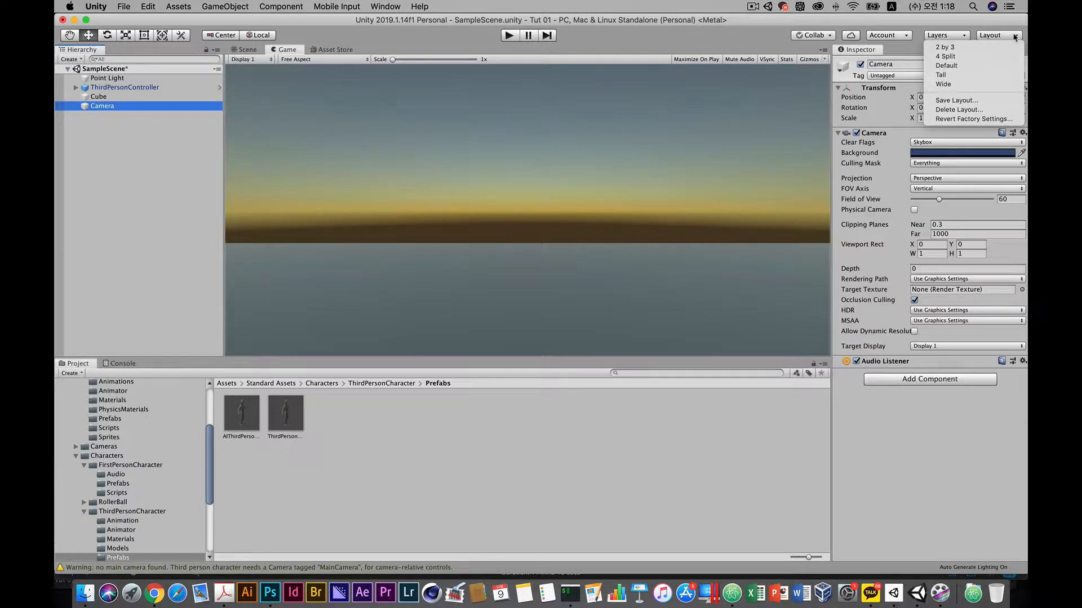
left_click(1013, 36)
left_click(1013, 35)
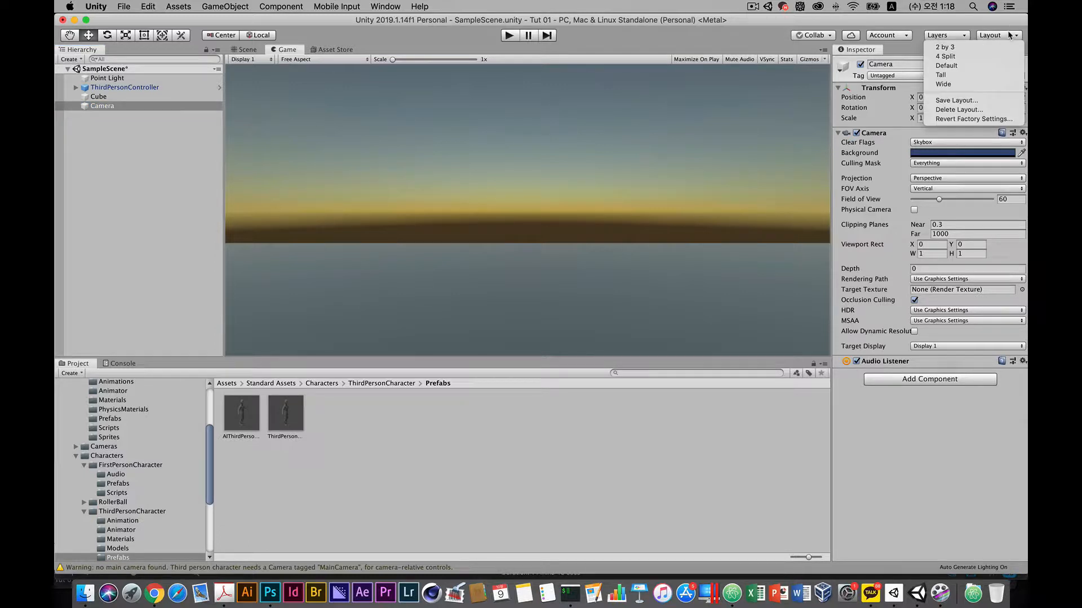
left_click(970, 48)
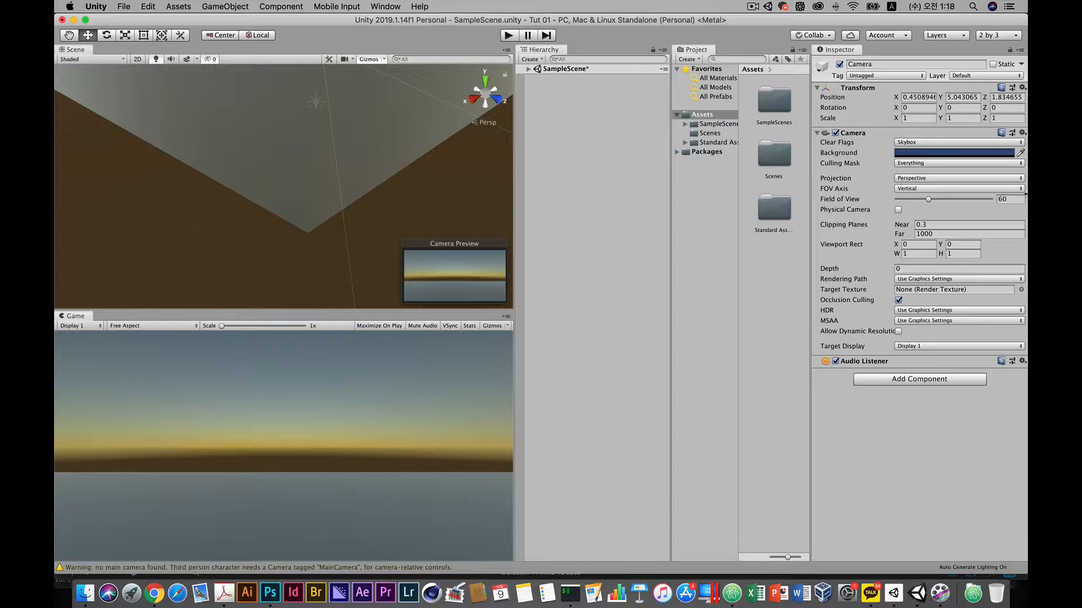
Step: Switch the editor layout to 4 Split and frame the character and camera in the top view
left_click(997, 35)
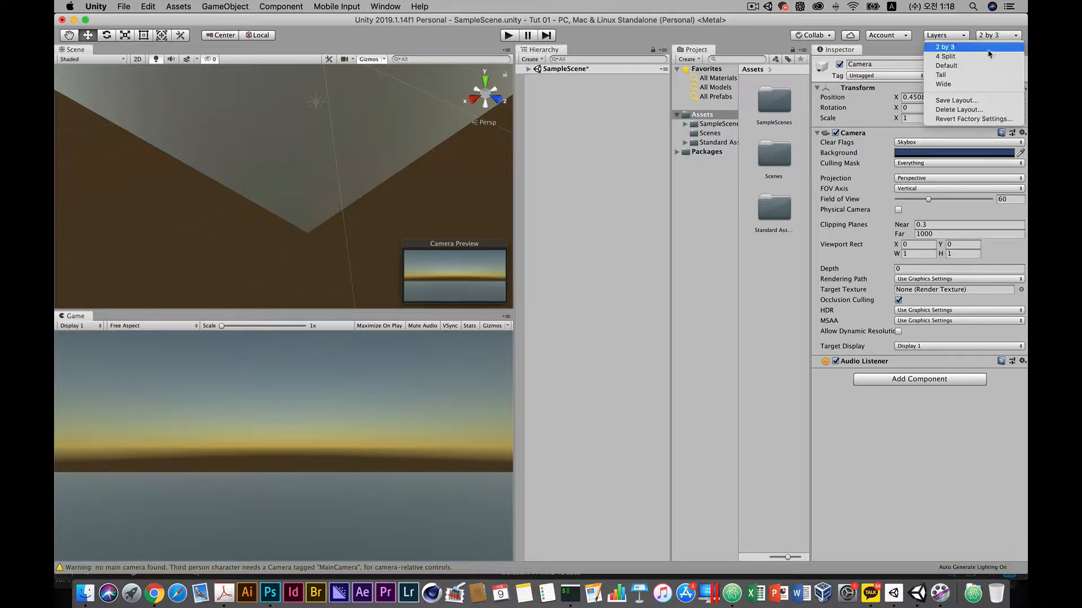
left_click(971, 56)
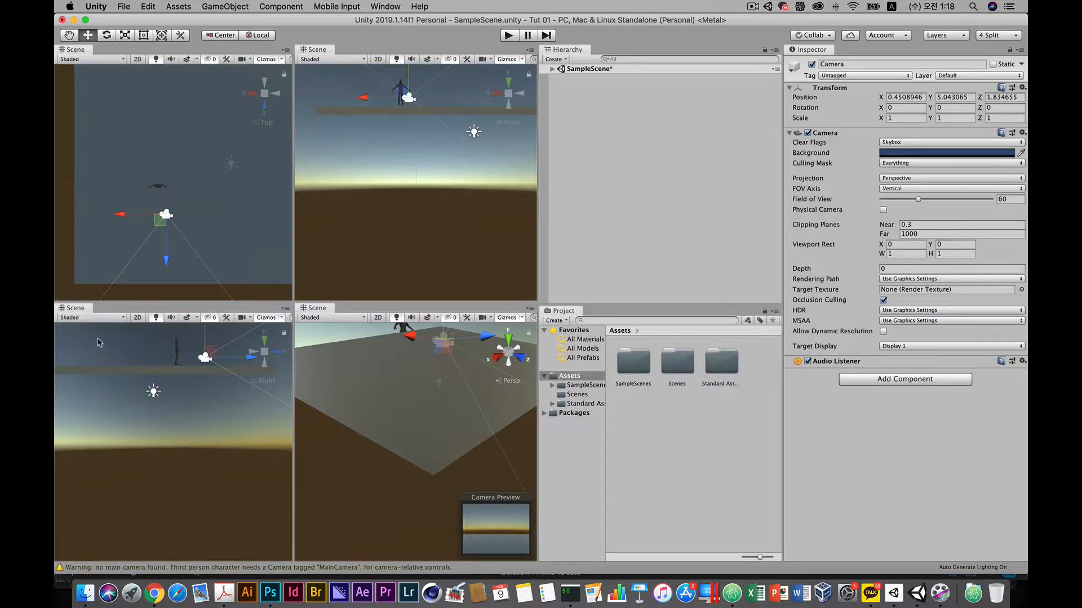
left_click(69, 36)
left_click_drag(162, 228, 179, 198)
scroll(178, 182, "up", 6)
scroll(178, 182, "up", 2)
left_click_drag(195, 141, 179, 208)
scroll(152, 183, "up", 5)
scroll(156, 180, "down", 5)
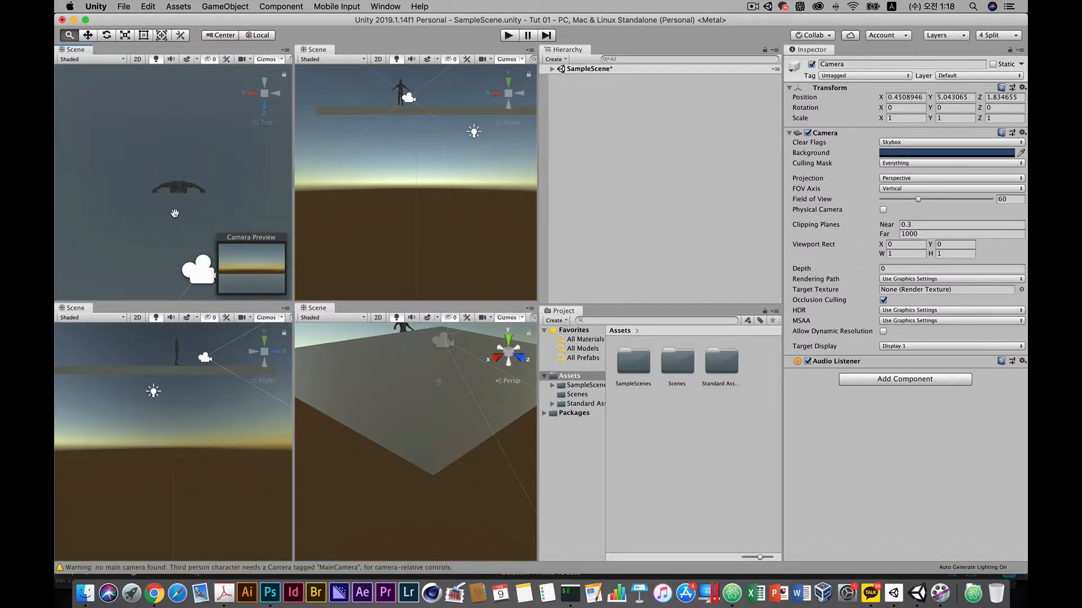
scroll(175, 213, "up", 3)
scroll(175, 212, "down", 3)
left_click_drag(174, 214, 169, 160)
Step: Examine the character in the front view, from its full body to a close-up of the head
left_click_drag(413, 89, 431, 219)
scroll(402, 193, "up", 5)
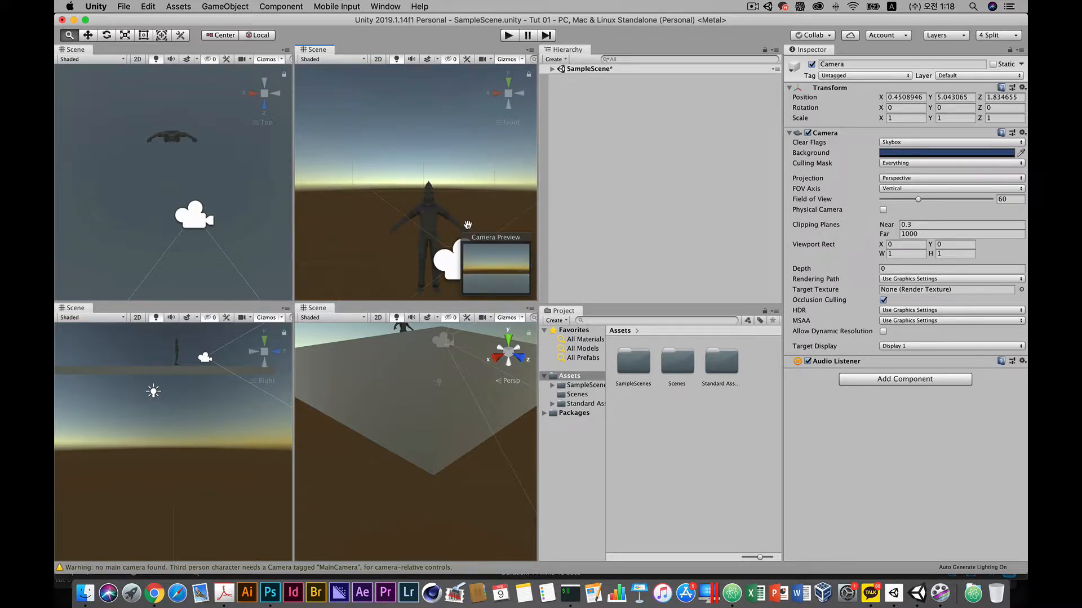
scroll(430, 219, "up", 10)
scroll(422, 214, "up", 5)
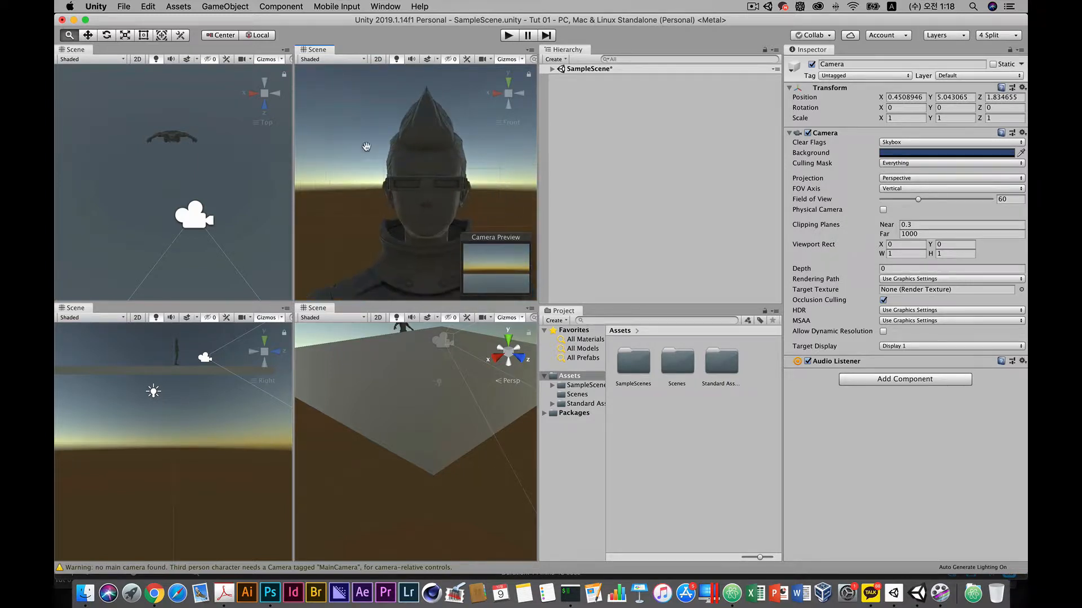
left_click_drag(415, 207, 381, 144)
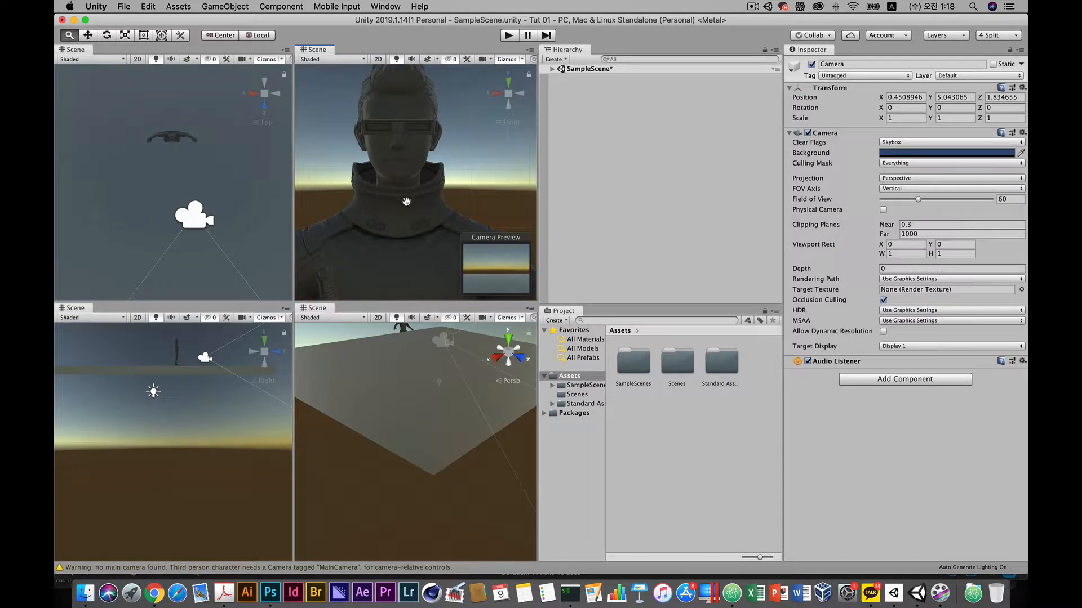
scroll(406, 201, "down", 6)
scroll(406, 201, "down", 8)
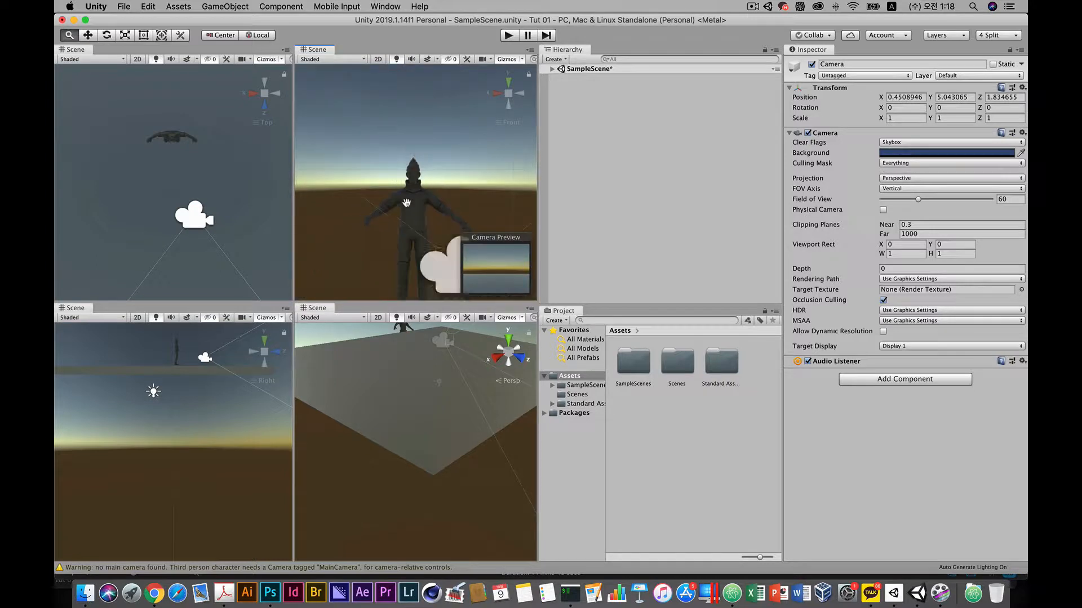
Step: Frame the character and the camera in the right-side scene view
left_click_drag(125, 420, 140, 414)
scroll(140, 414, "up", 8)
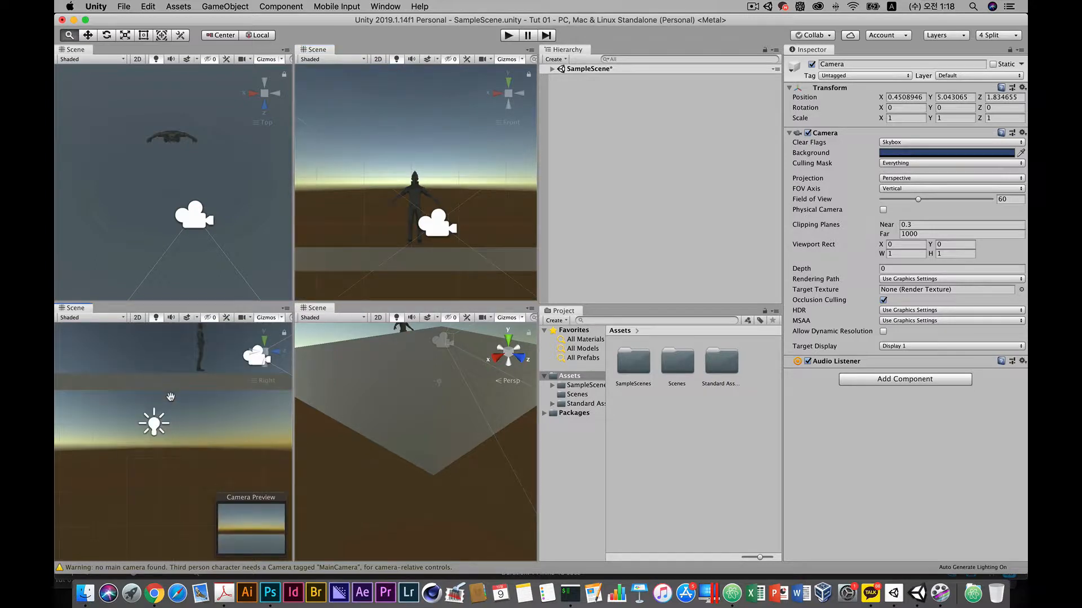
scroll(177, 427, "up", 5)
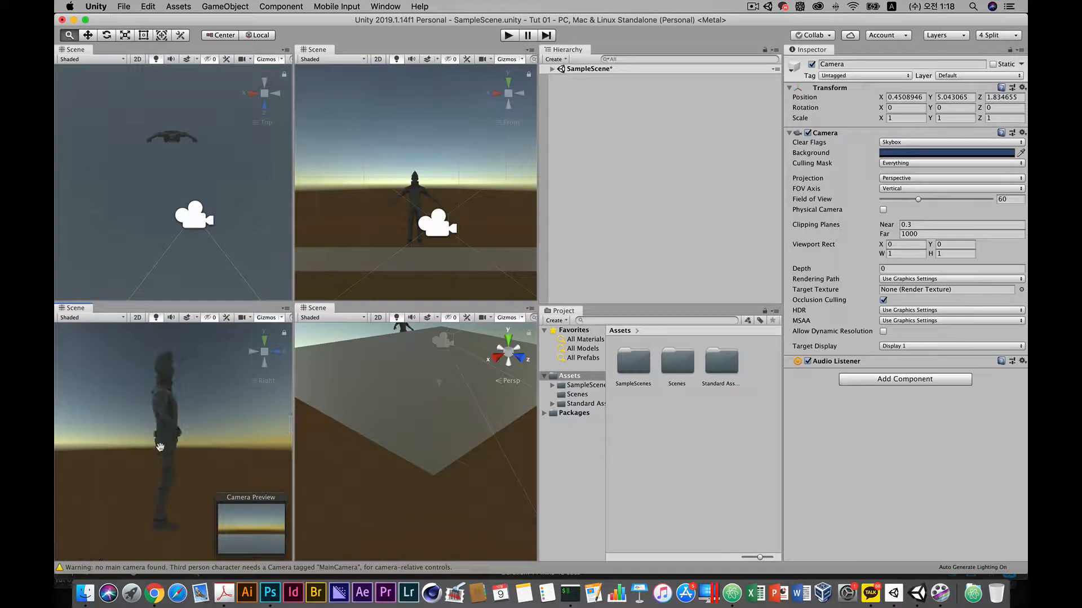
left_click_drag(200, 432, 148, 401)
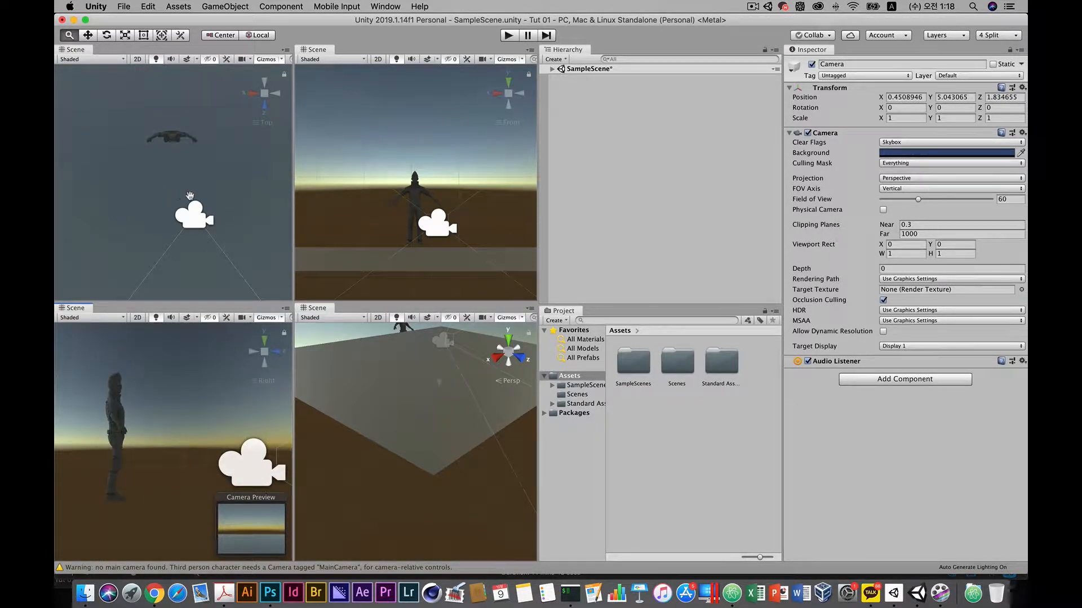
Step: Compare the character's placement in the top, front and right scene views, recentring it in each
left_click(222, 171)
scroll(161, 189, "down", 3)
scroll(154, 191, "up", 3)
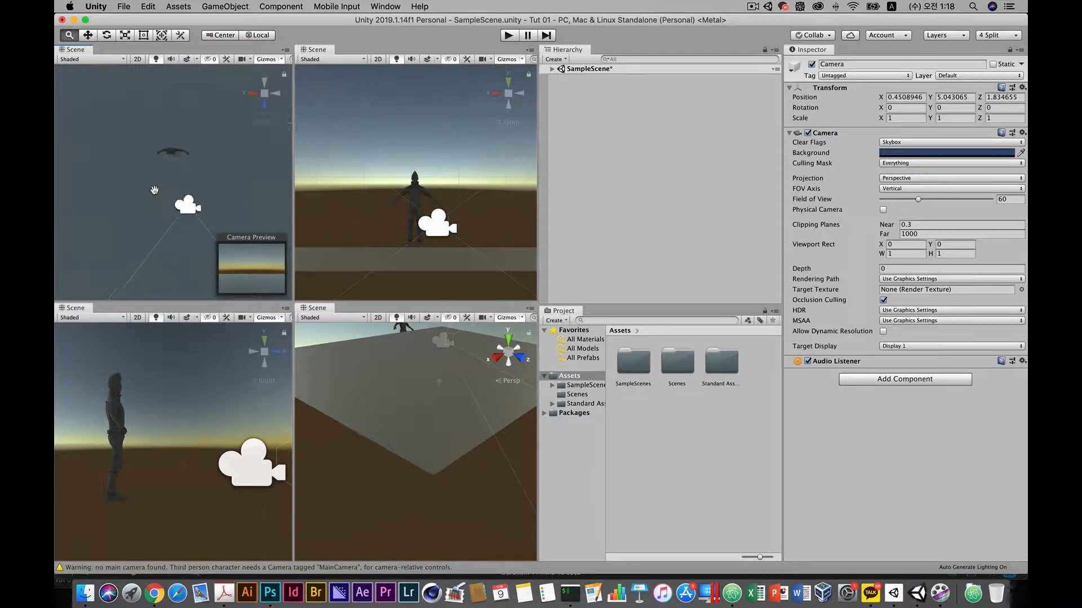
left_click_drag(180, 170, 191, 191)
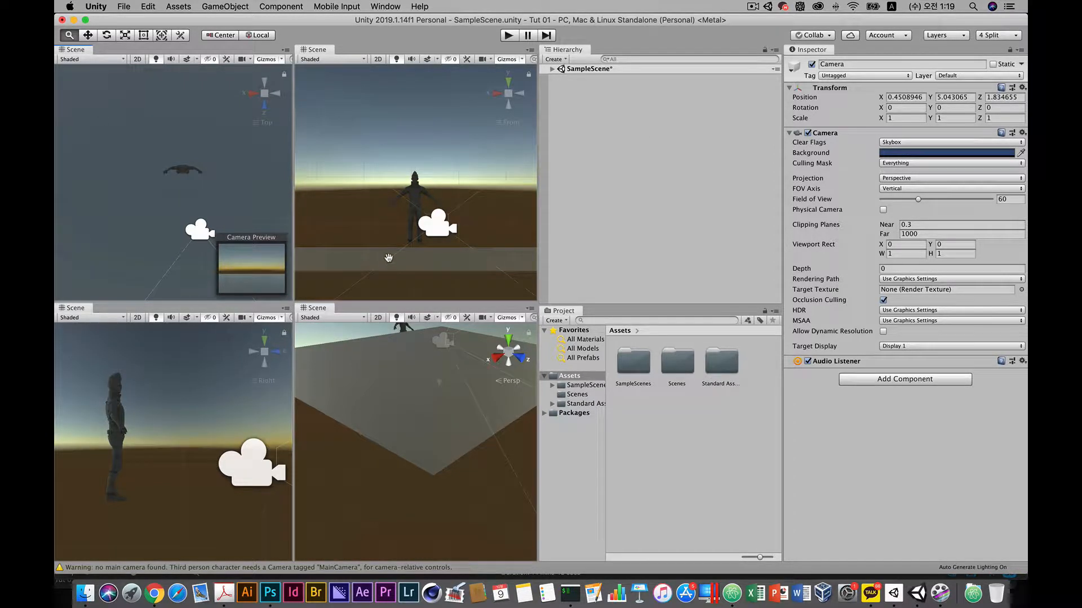
mouse_move(387, 253)
left_mouse_down()
mouse_move(413, 273)
mouse_move(376, 249)
left_mouse_up()
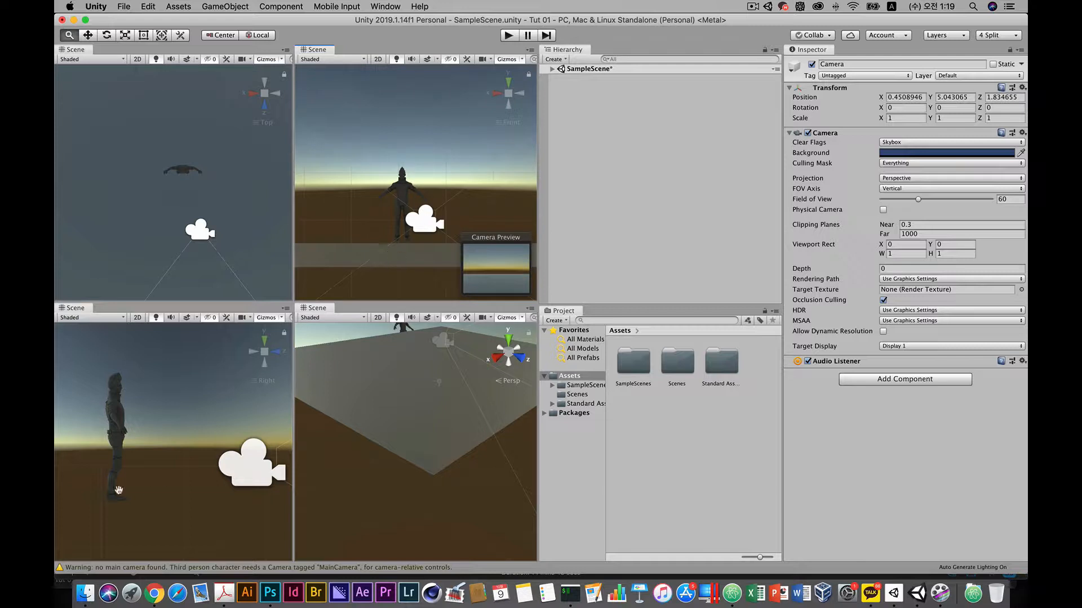
left_click_drag(181, 403, 225, 394)
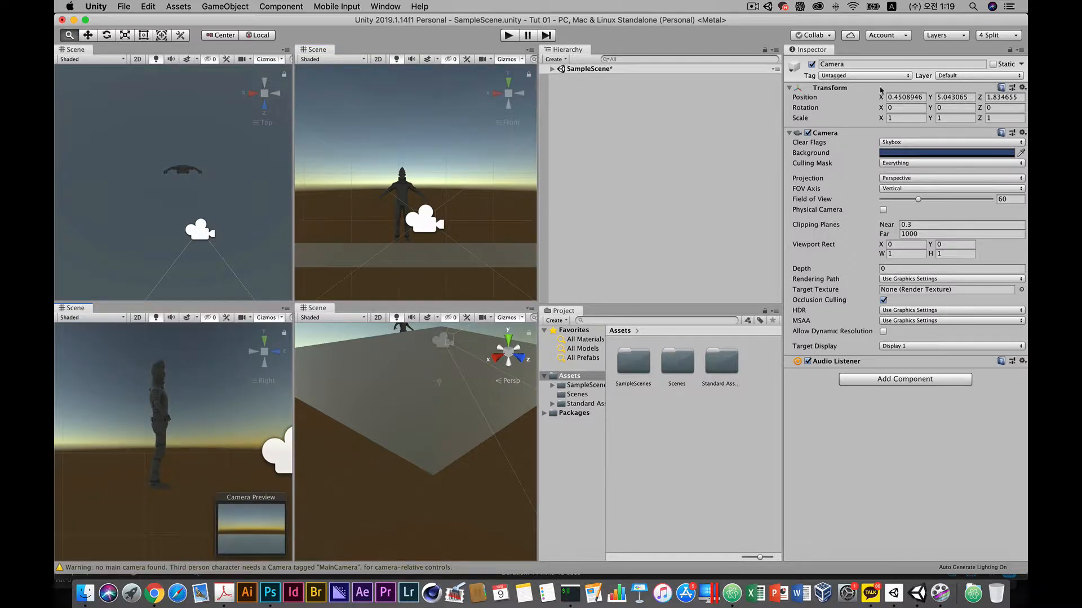
Step: Switch the editor layout to Tall and check the whole platform and the Game view in it
left_click(1002, 37)
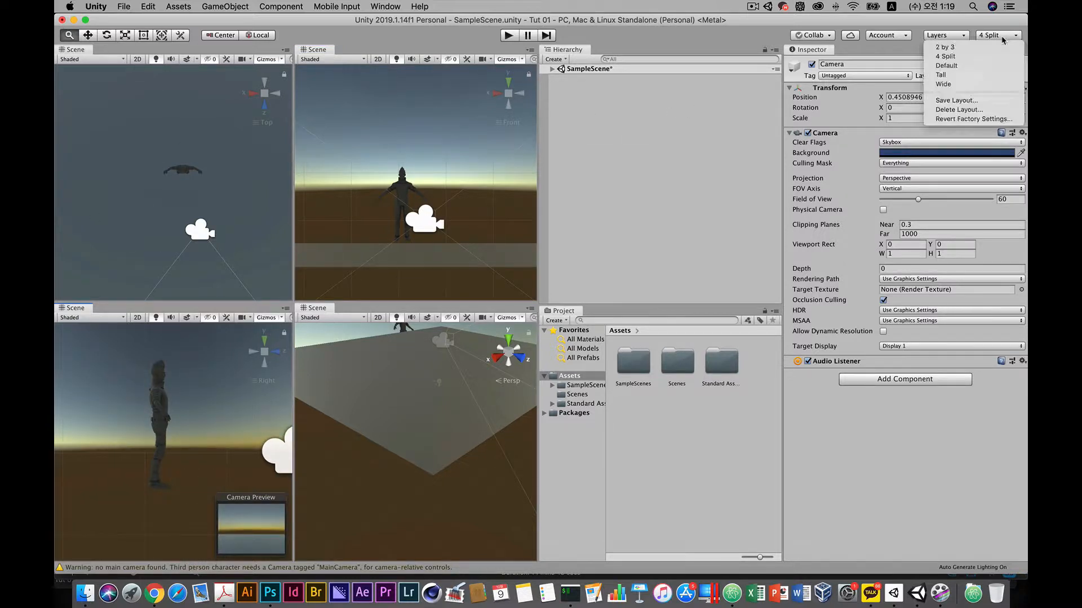
left_click(985, 75)
left_click(999, 37)
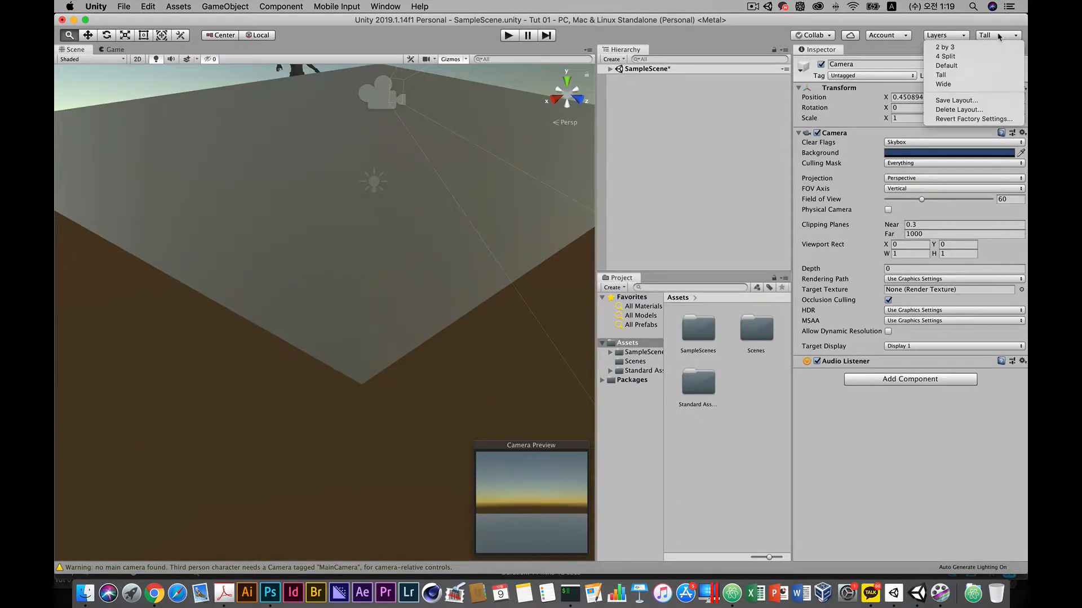
left_click(1003, 35)
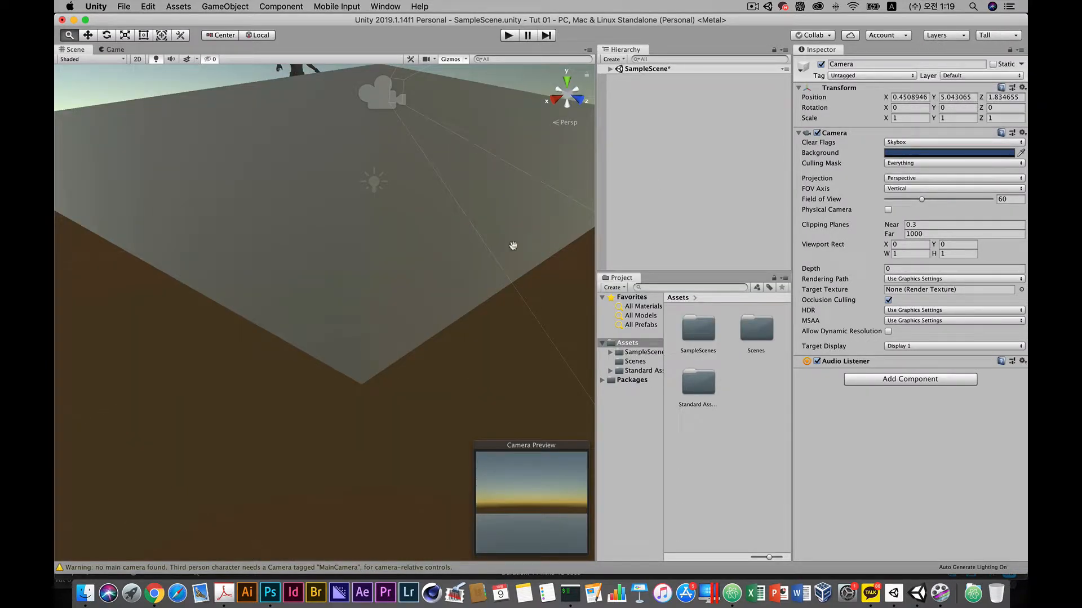
scroll(388, 208, "down", 10)
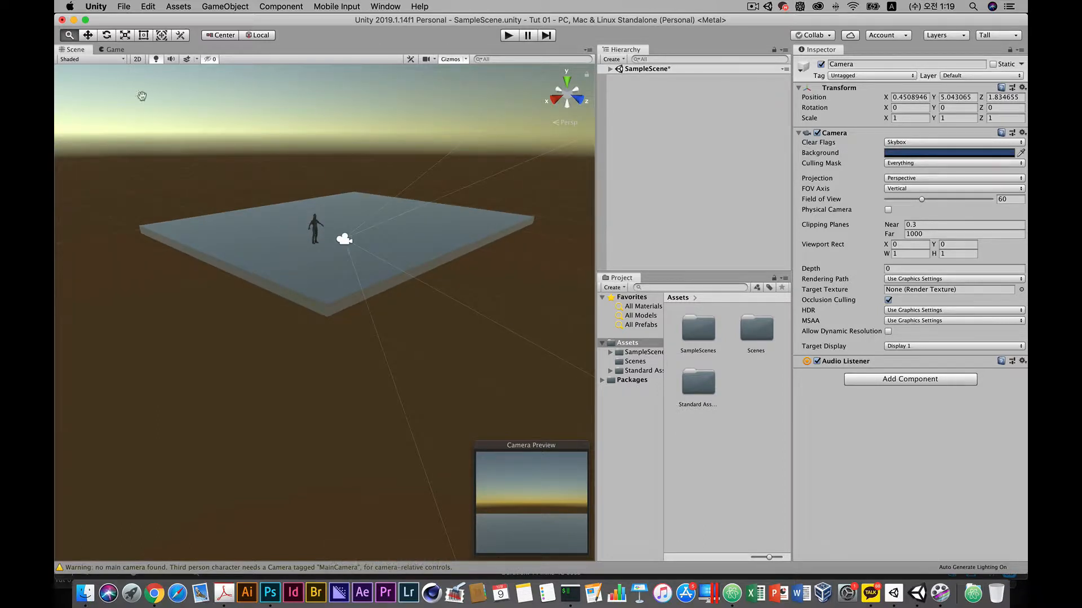
left_click(115, 50)
left_click(77, 50)
Step: Switch the editor layout to Wide and frame the camera, character and whole platform in the scene
left_click(990, 36)
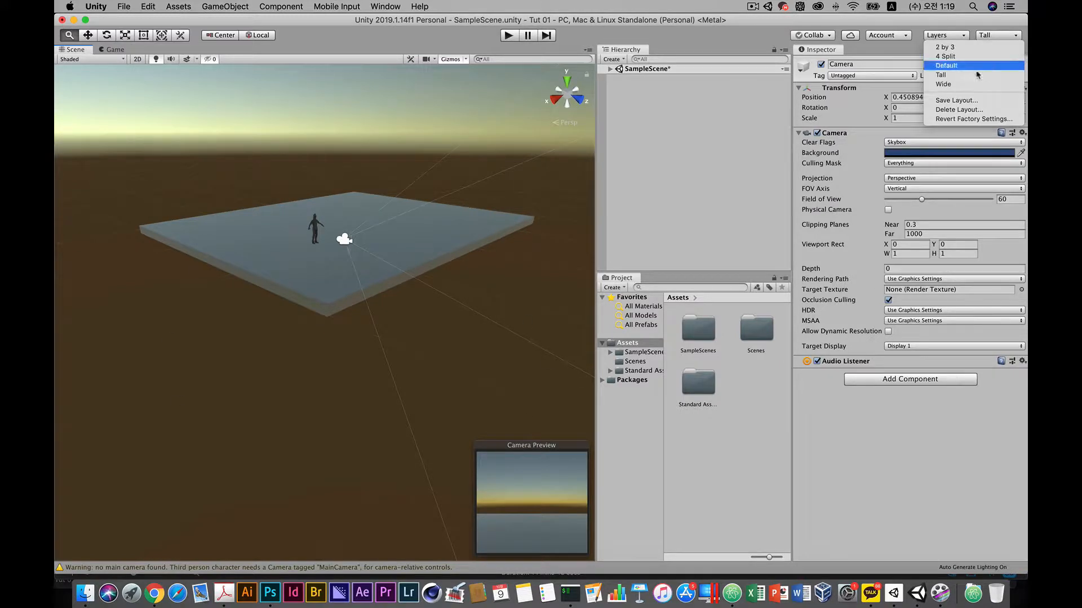
left_click(958, 89)
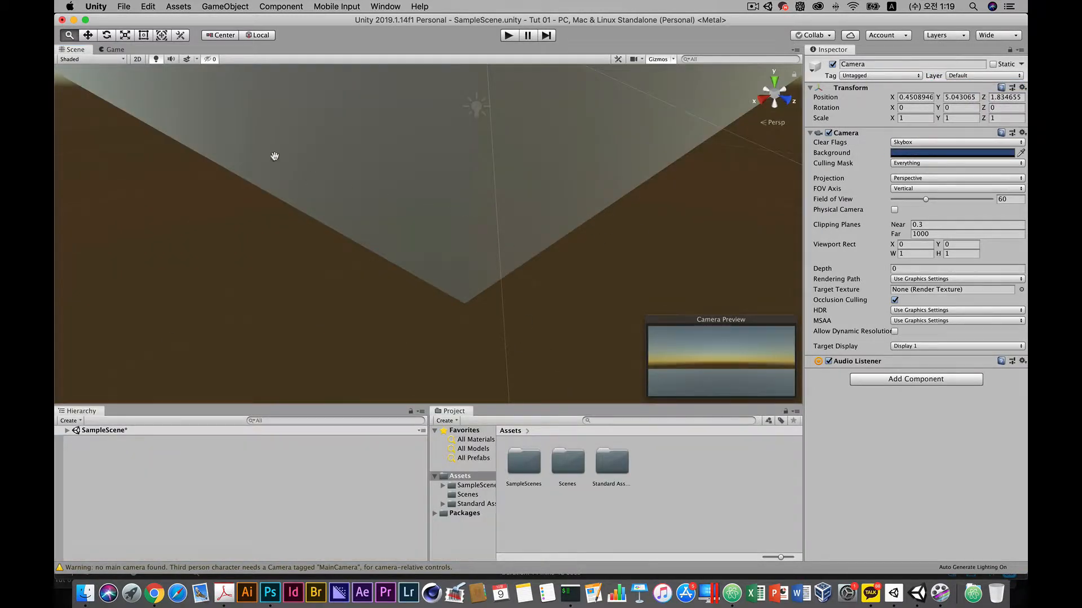
key("f")
scroll(418, 276, "down", 3)
scroll(420, 276, "down", 2)
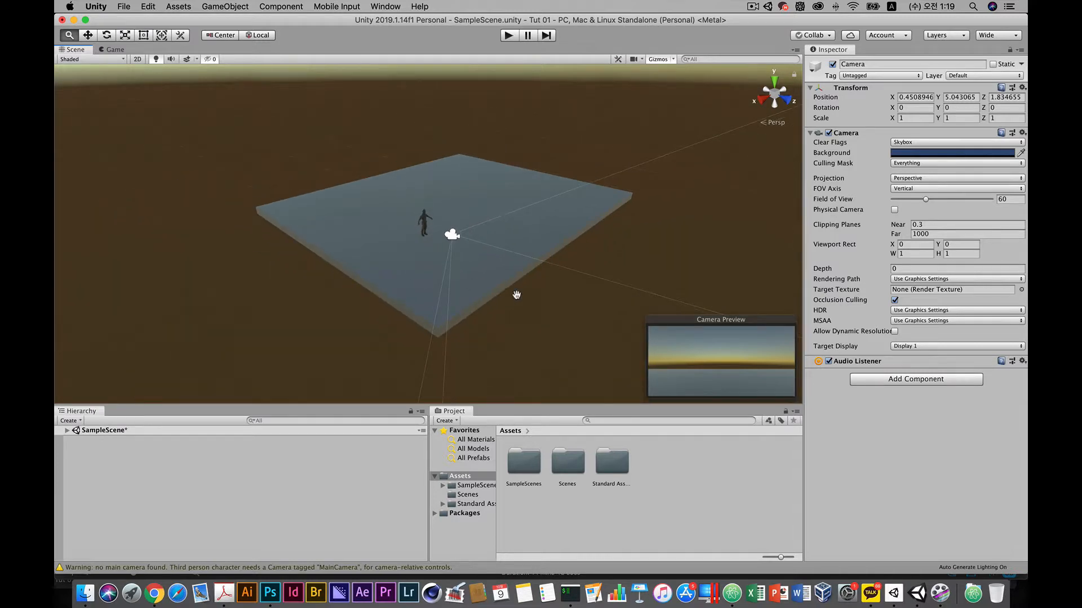
scroll(504, 285, "down", 2)
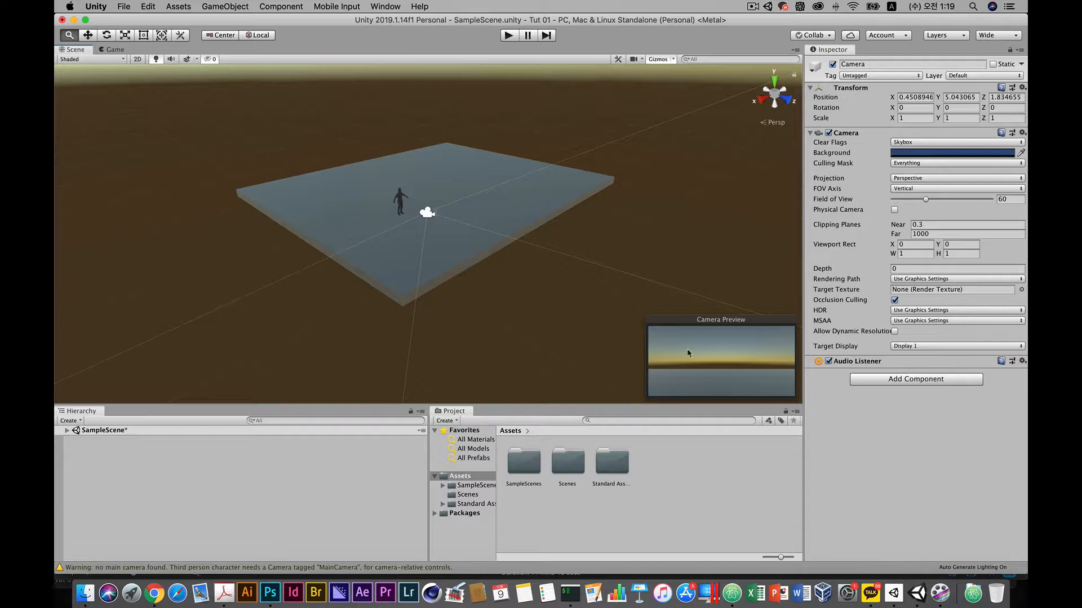
Step: Return the editor layout to Default
left_click(1006, 38)
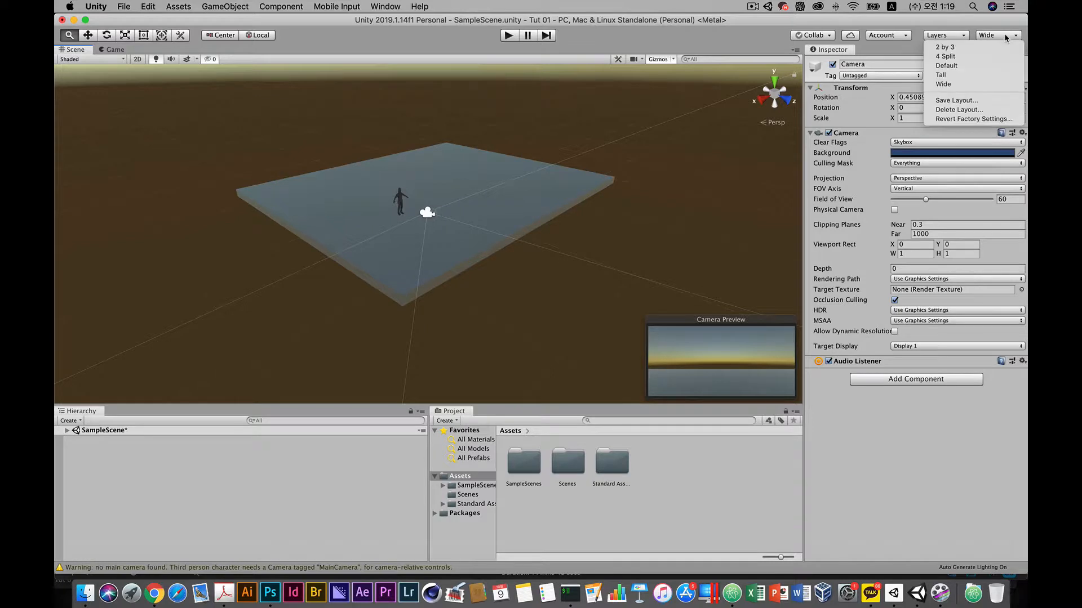
left_click(971, 66)
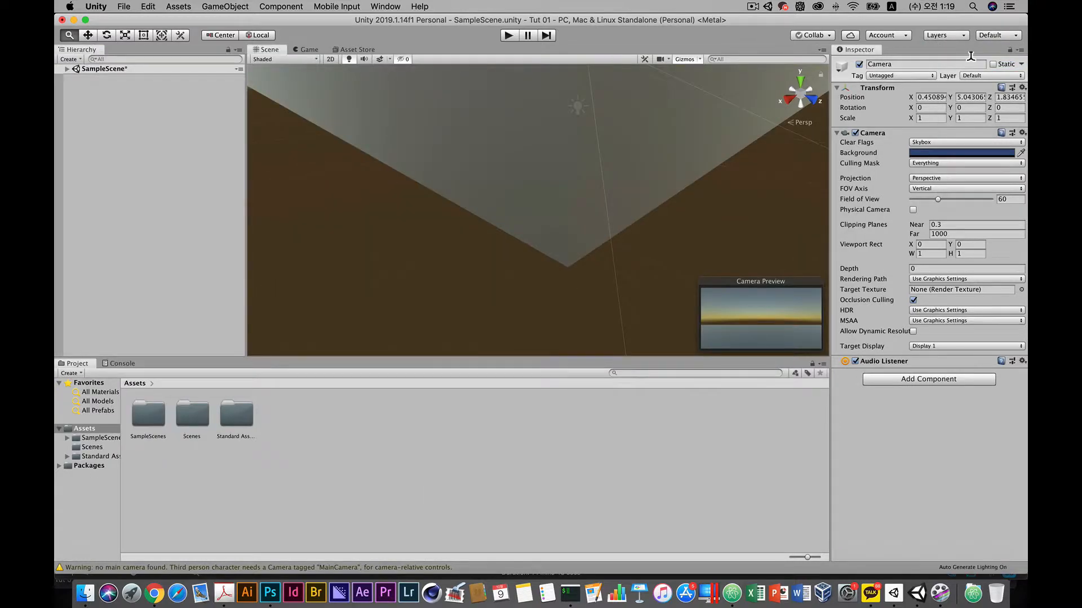
Step: Bring the character and camera back into view in the scene and expand SampleScene's object list
scroll(593, 226, "down", 5)
scroll(564, 124, "up", 8)
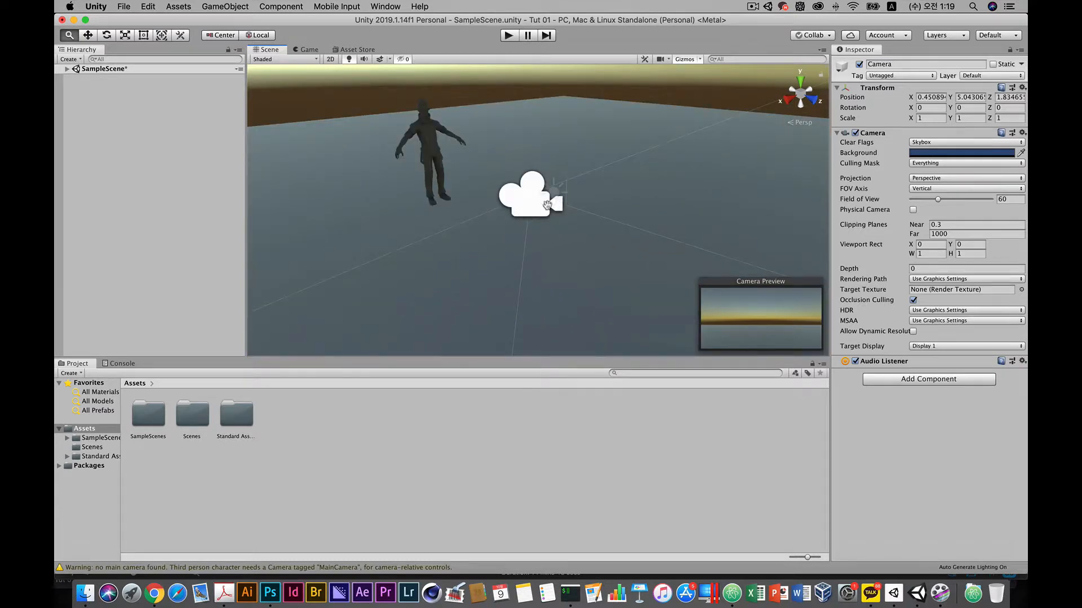
left_click(67, 70)
left_click(67, 70)
left_click(67, 69)
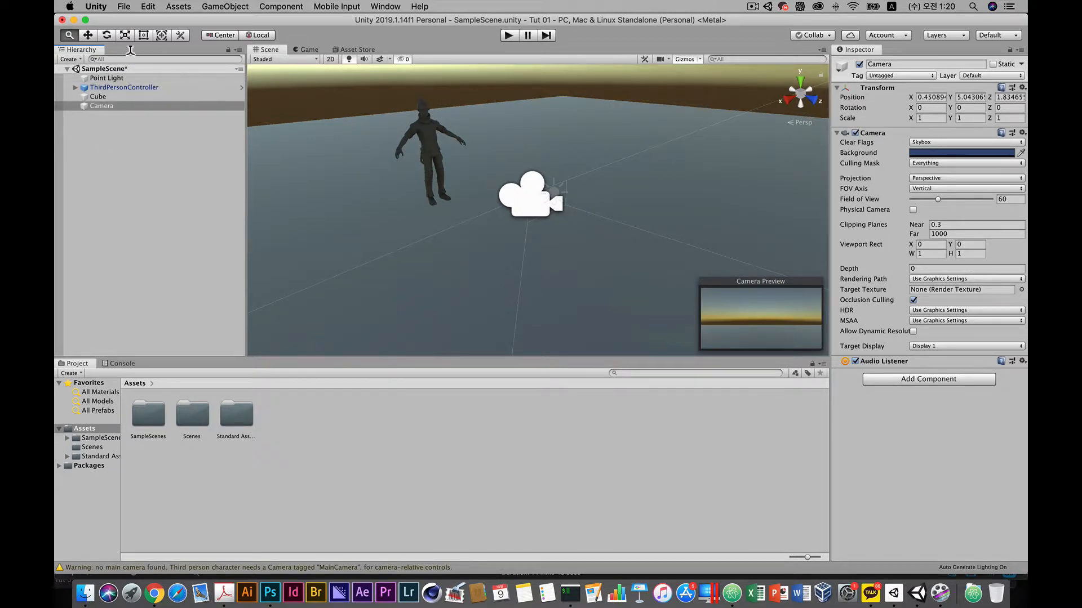
Step: Expand ThirdPersonController in the hierarchy and highlight its EthanBody part in the scene
scroll(551, 258, "down", 3)
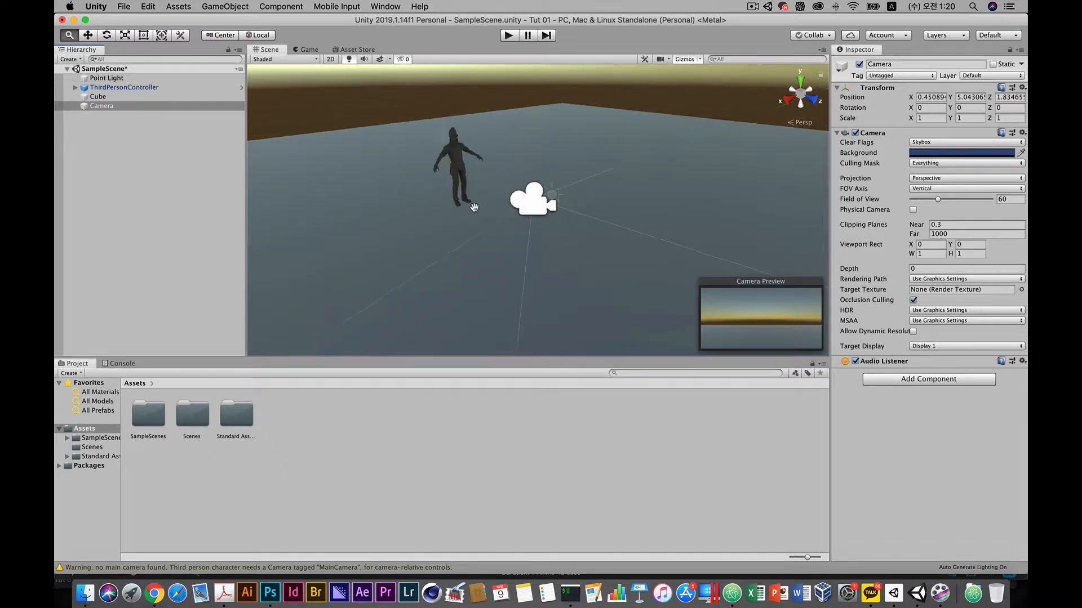
scroll(473, 208, "up", 3)
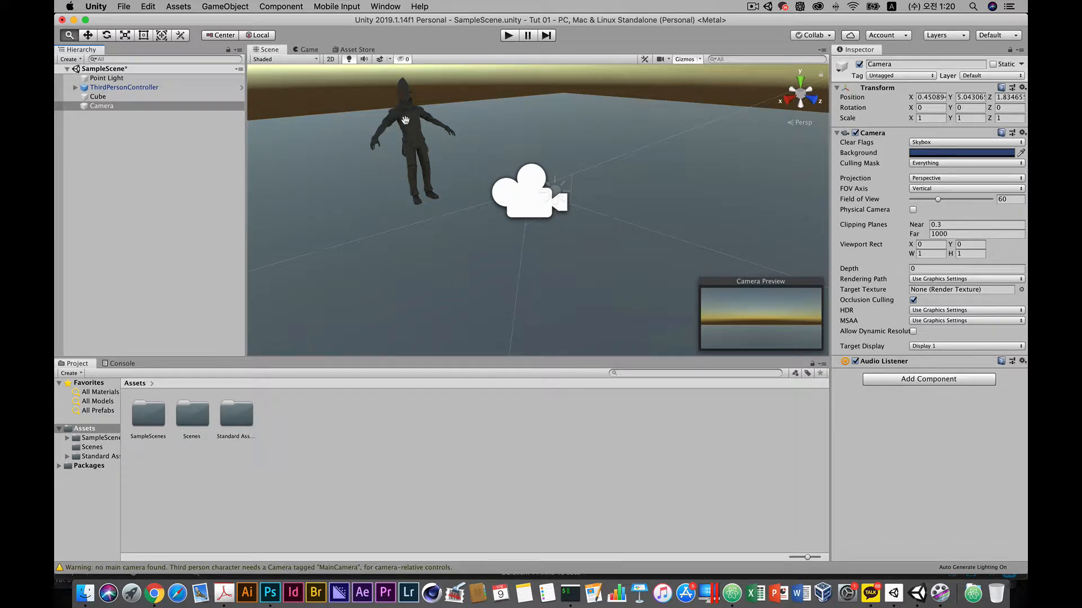
left_click_drag(405, 120, 543, 229)
scroll(530, 230, "up", 5)
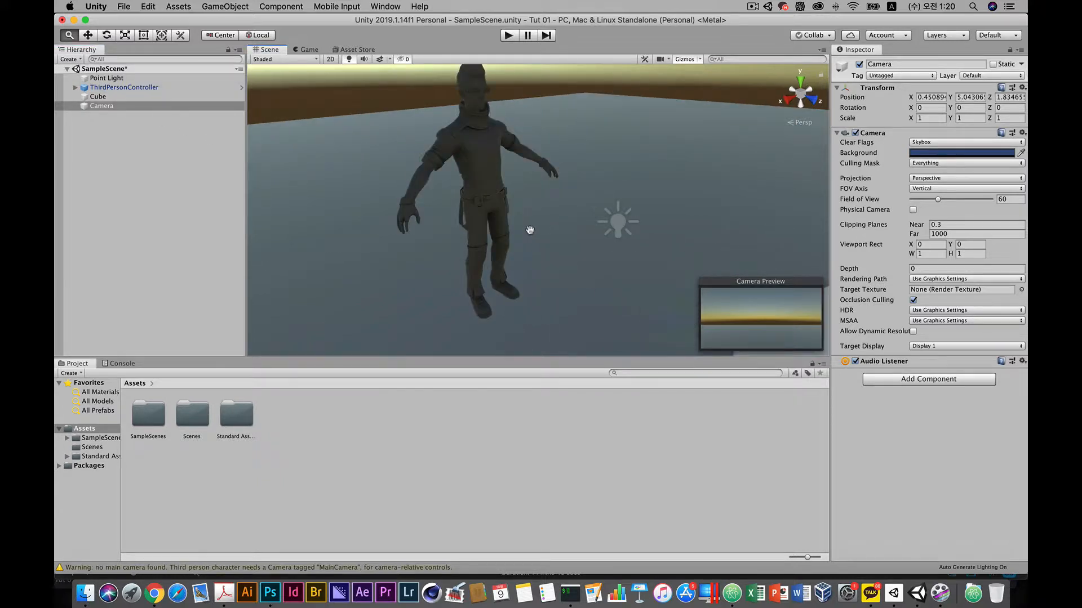
key("f")
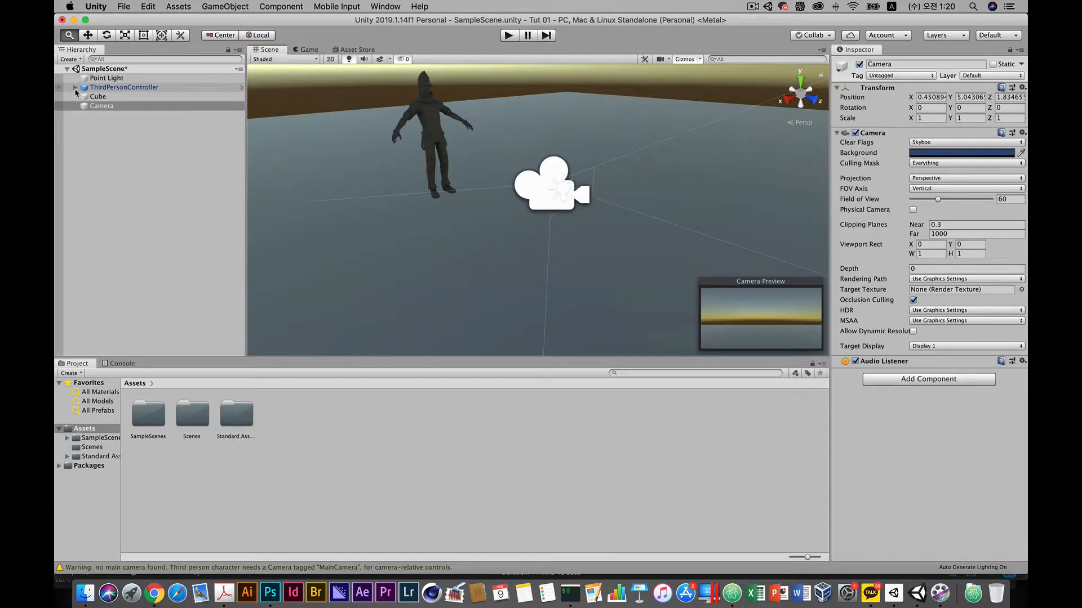
left_click(75, 88)
left_click(104, 98)
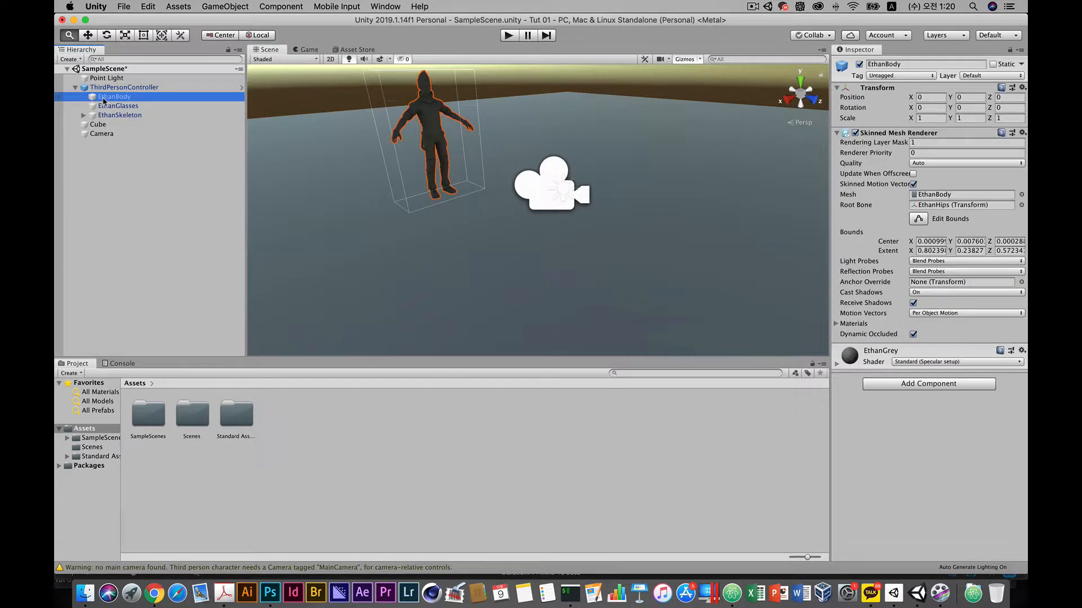
left_click_drag(495, 149, 462, 199)
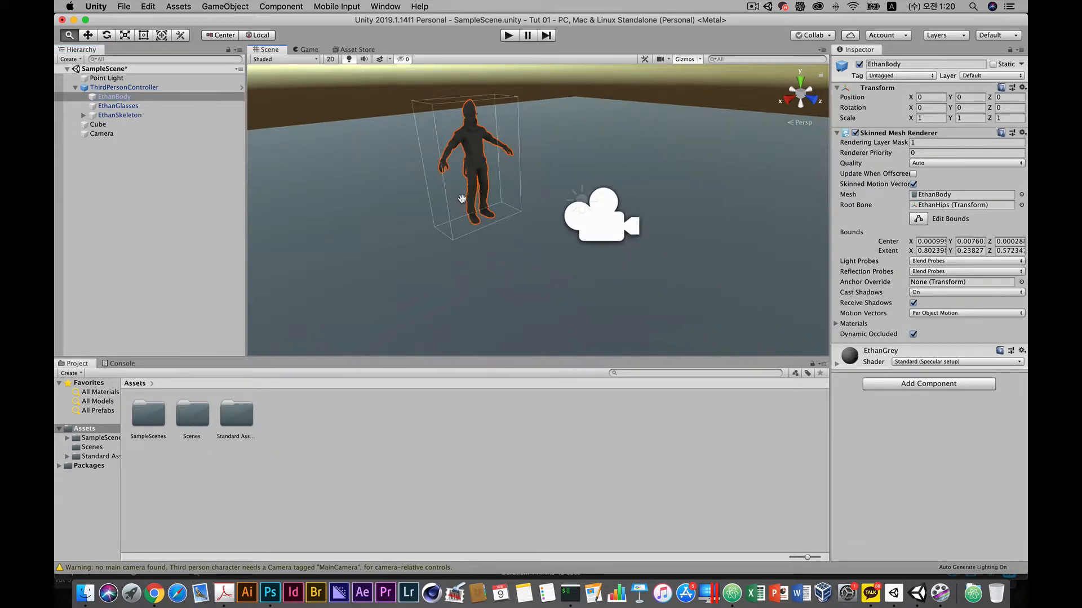
Step: Highlight EthanGlasses, EthanSkeleton and EthanBody in turn, and select the parent ThirdPersonController to compare what each covers
left_click(122, 105)
left_click(124, 99)
left_click(125, 107)
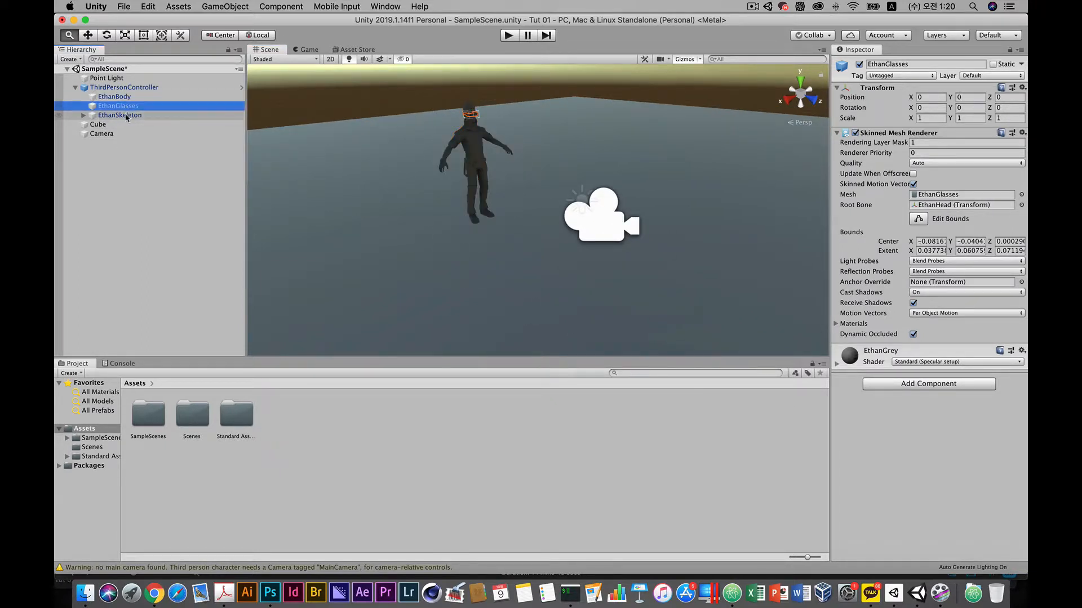
scroll(431, 133, "up", 6)
scroll(429, 134, "down", 5)
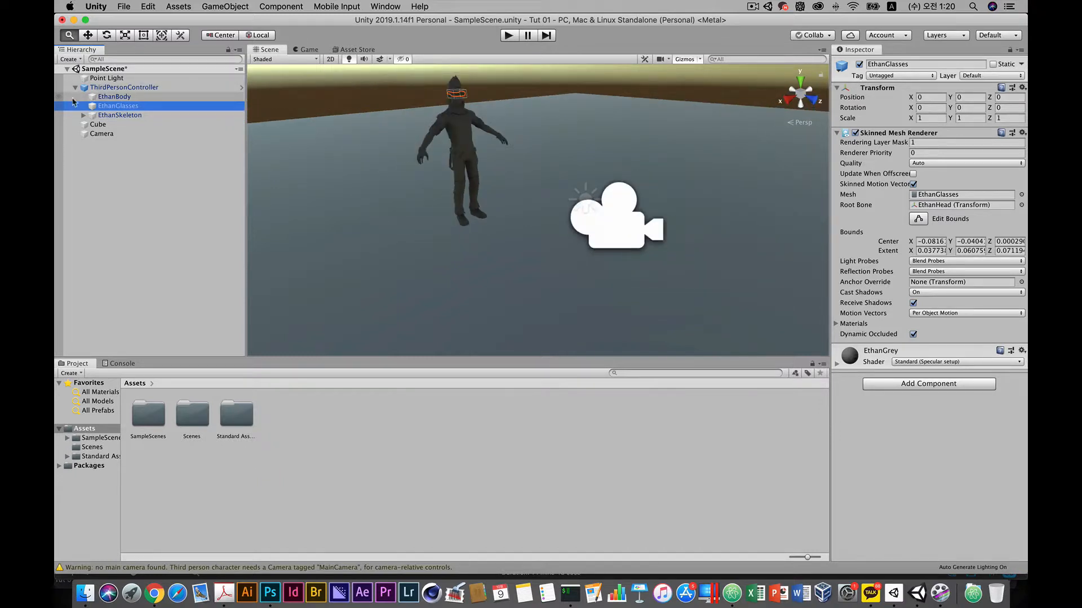
left_click(112, 115)
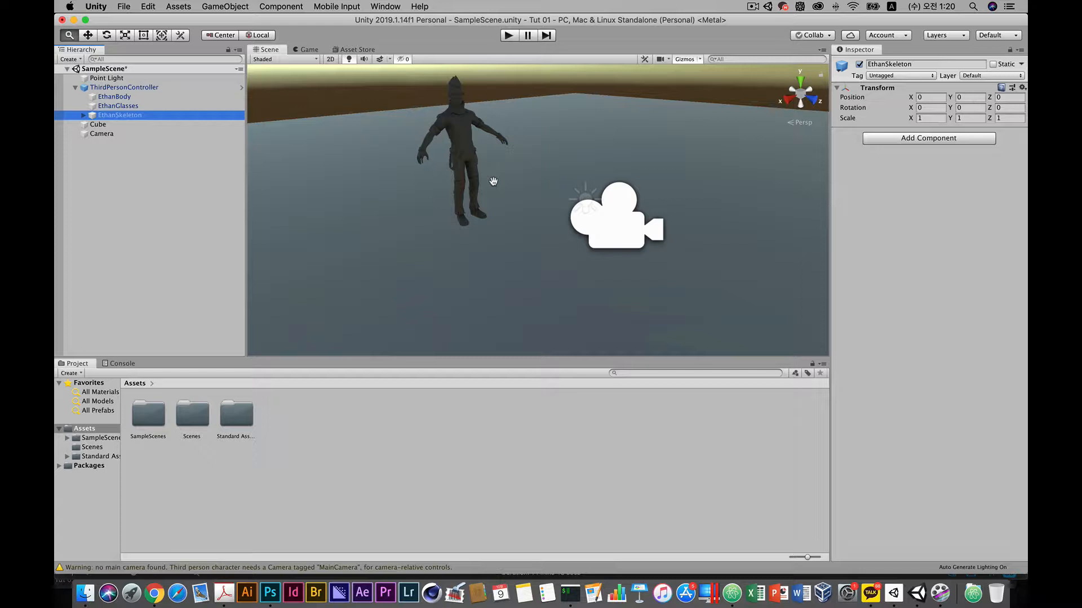
left_click(114, 96)
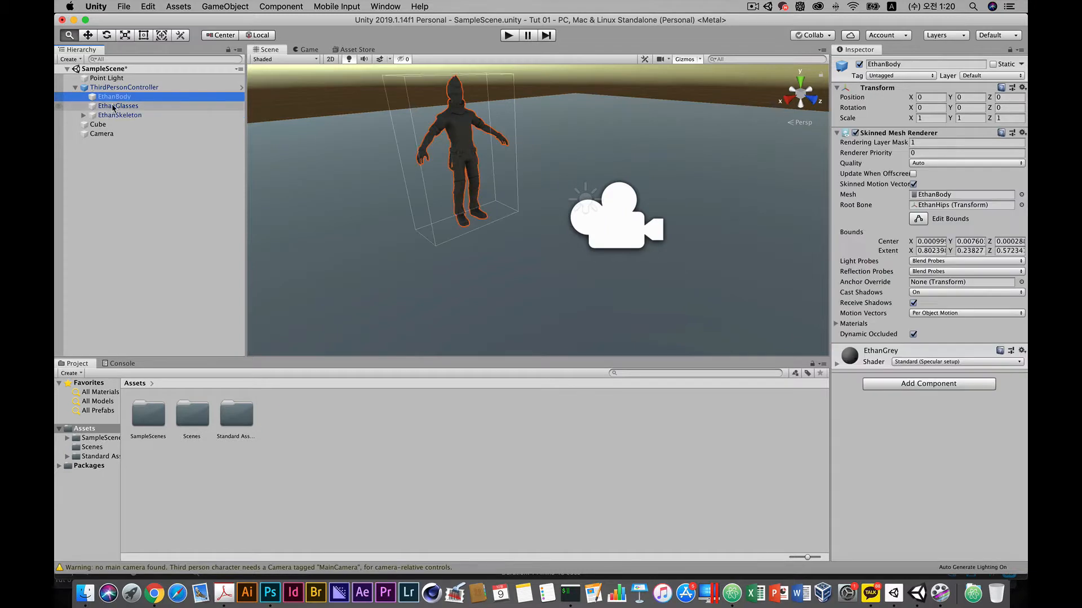
left_click(123, 88)
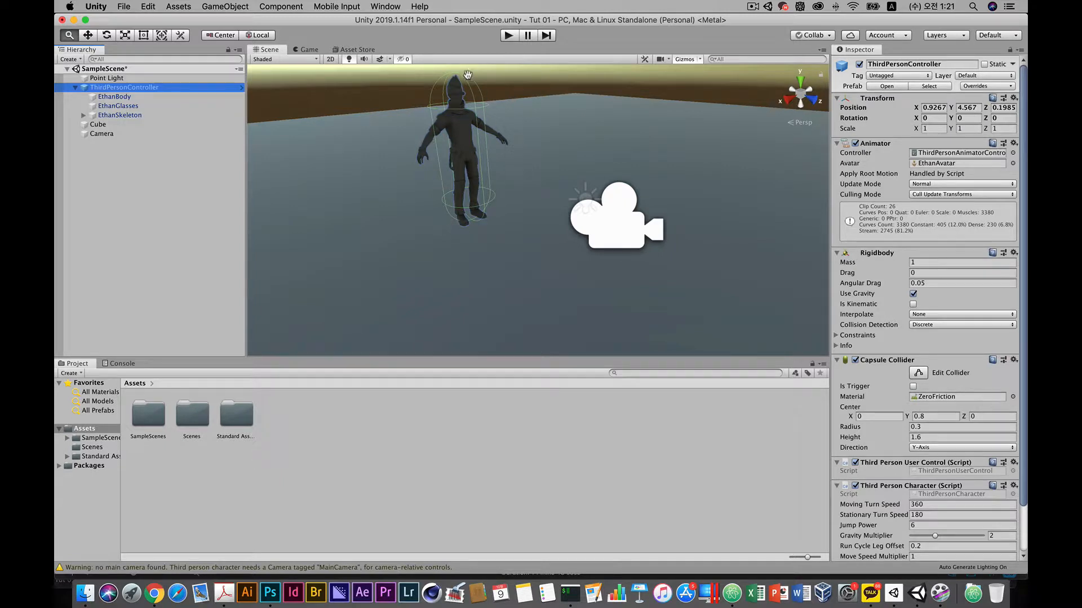
Step: Examine the ThirdPersonController character and its capsule collider up close and from several angles
left_click_drag(441, 126, 524, 172, "alt")
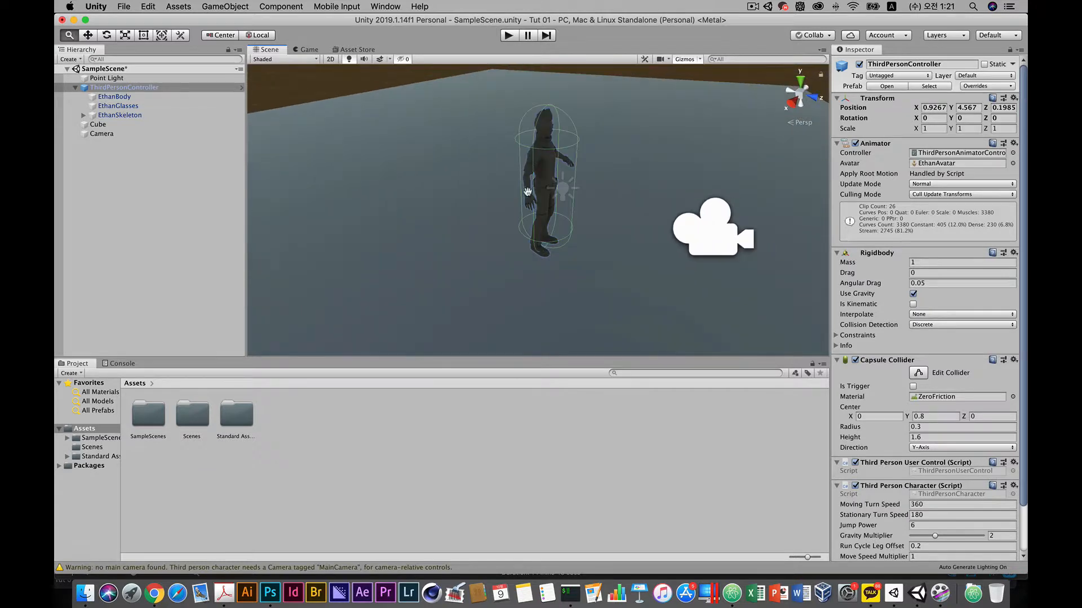
left_click(125, 87)
left_click_drag(582, 209, 527, 217, "alt")
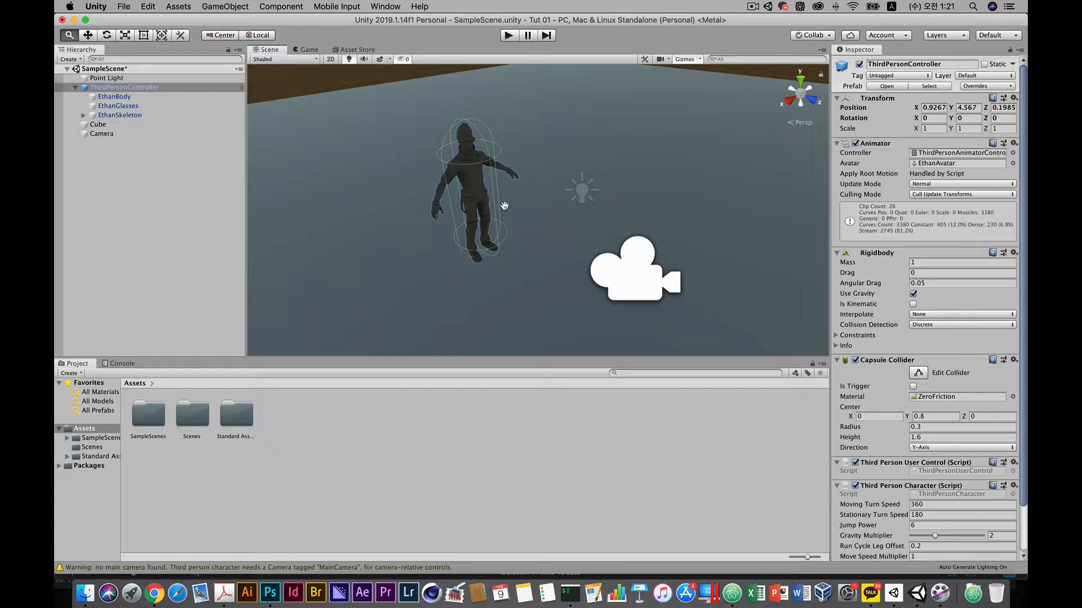
scroll(456, 169, "up", 5)
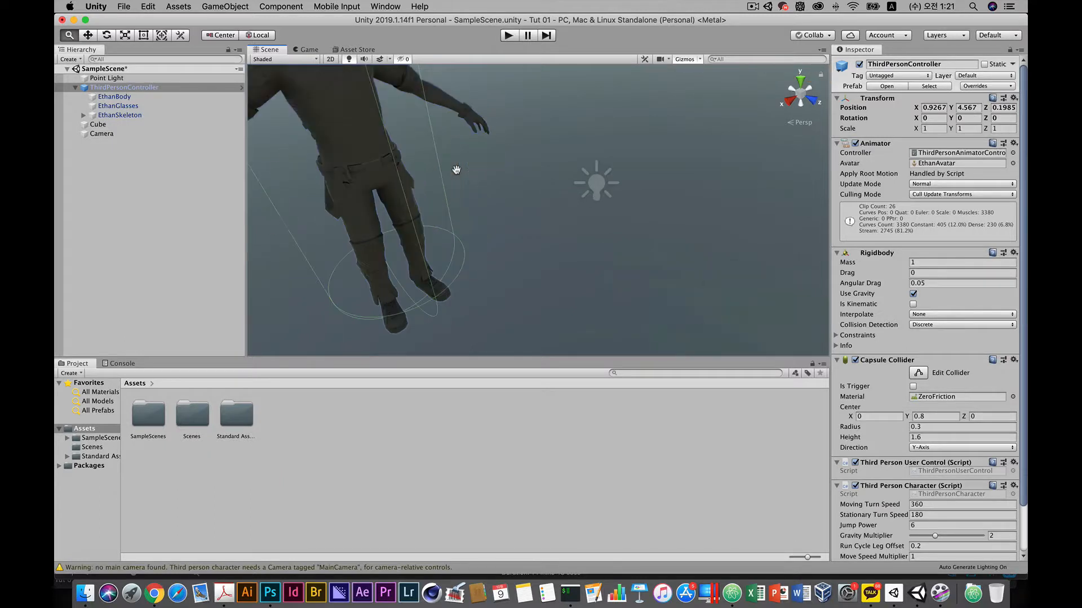
left_click_drag(456, 169, 425, 192, "alt")
left_click_drag(412, 272, 435, 248, "alt")
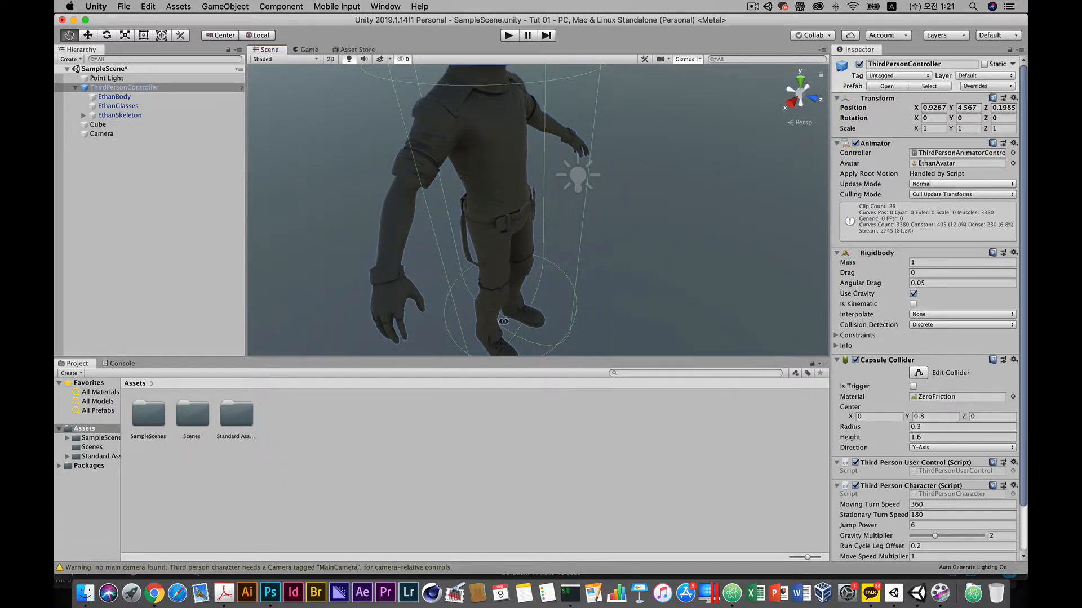
left_click_drag(504, 322, 406, 179, "alt")
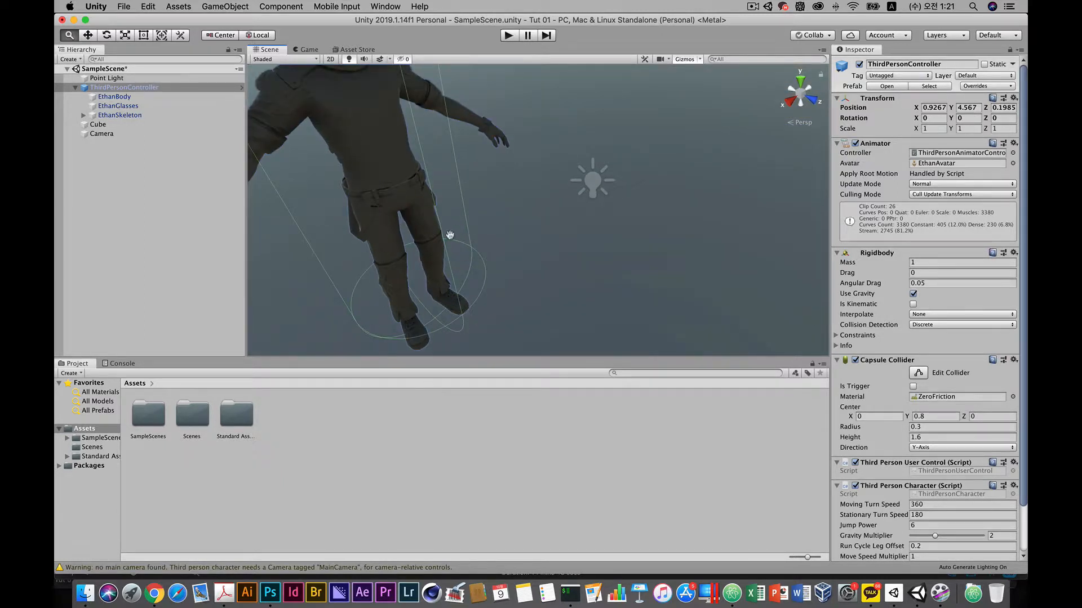
left_click_drag(450, 235, 467, 201, "alt")
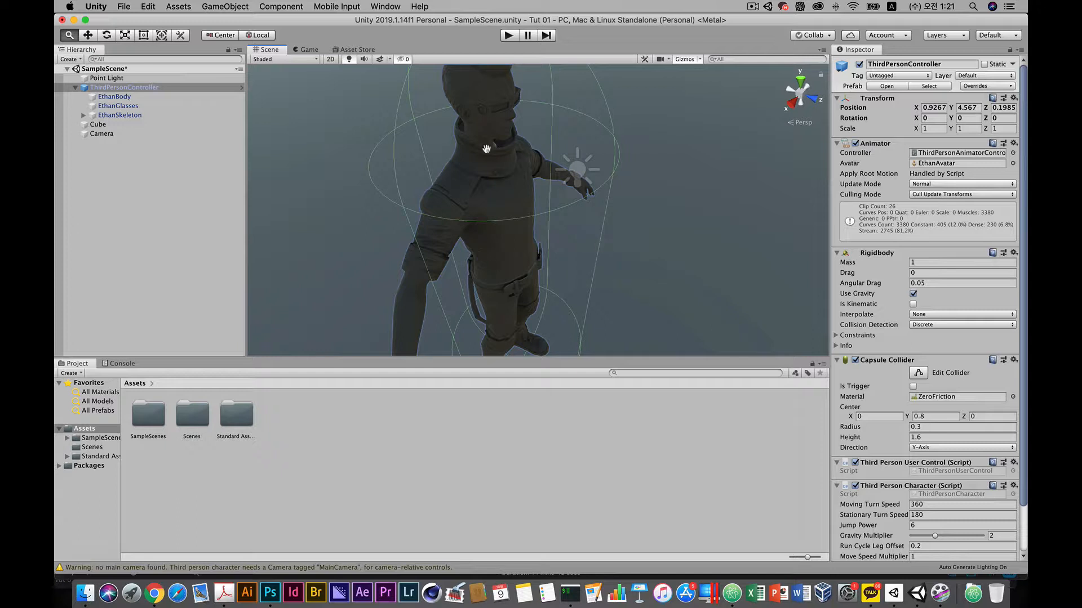
left_click_drag(483, 228, 530, 194, "alt")
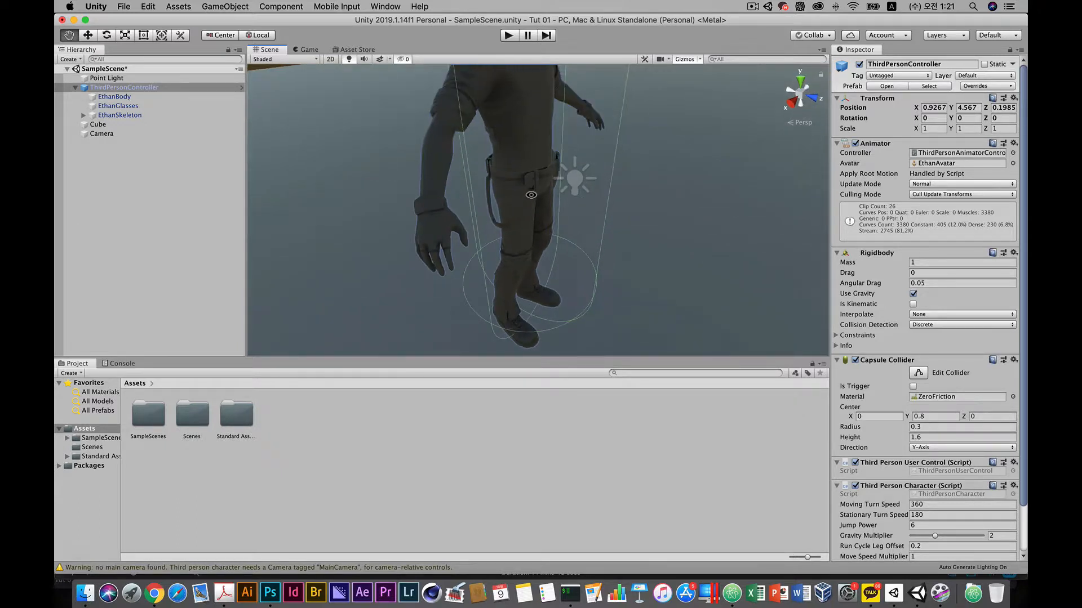
scroll(528, 210, "down", 10)
scroll(528, 210, "up", 2)
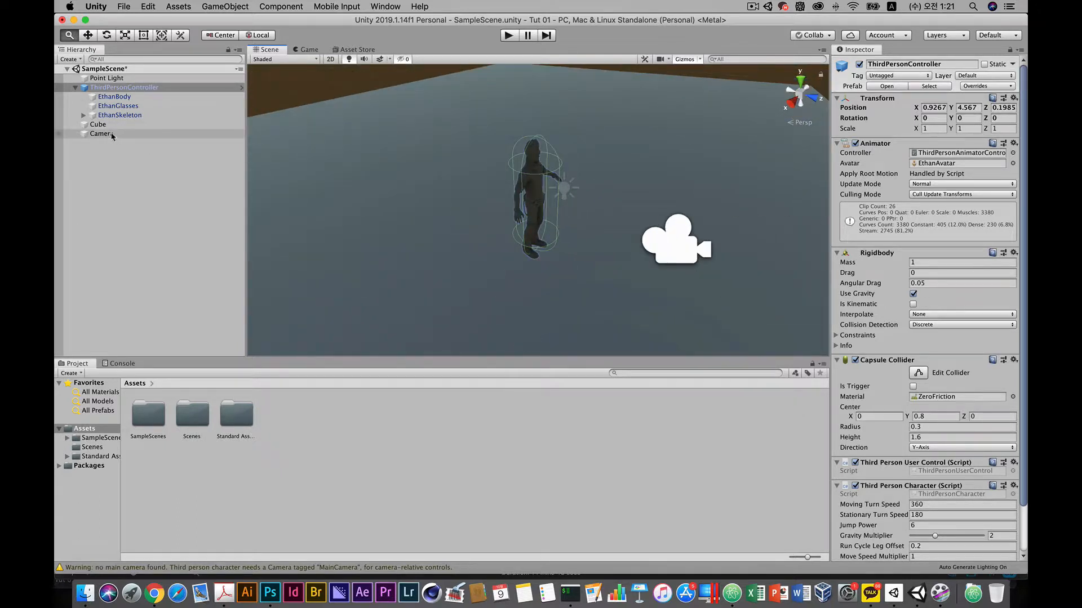
Step: Add a 3D sphere to the scene and activate the Move tool for it
left_click(225, 6)
mouse_move(231, 43)
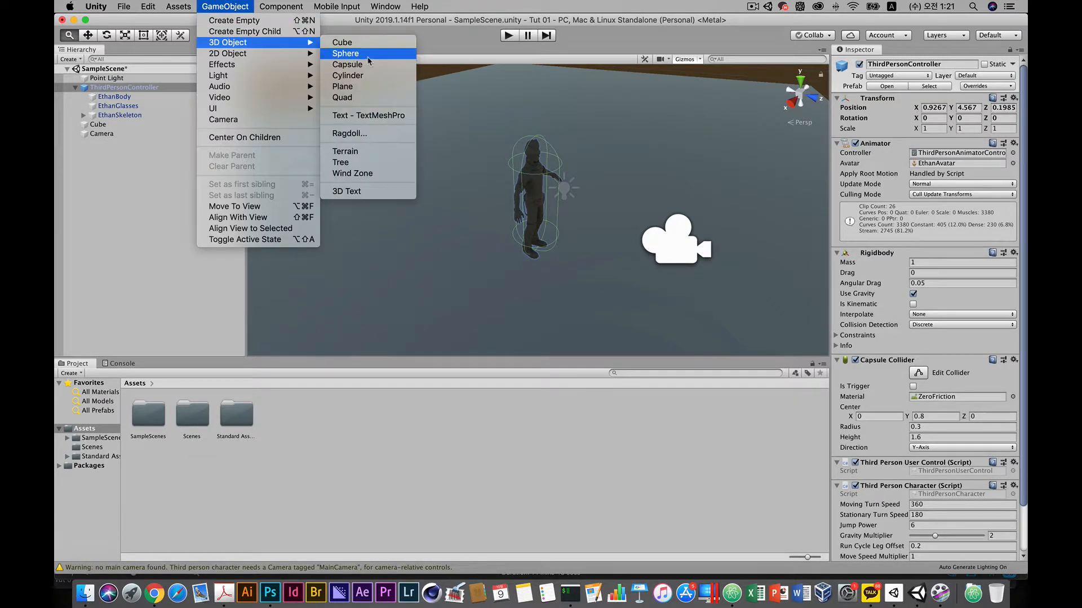
left_click(345, 54)
left_click(88, 35)
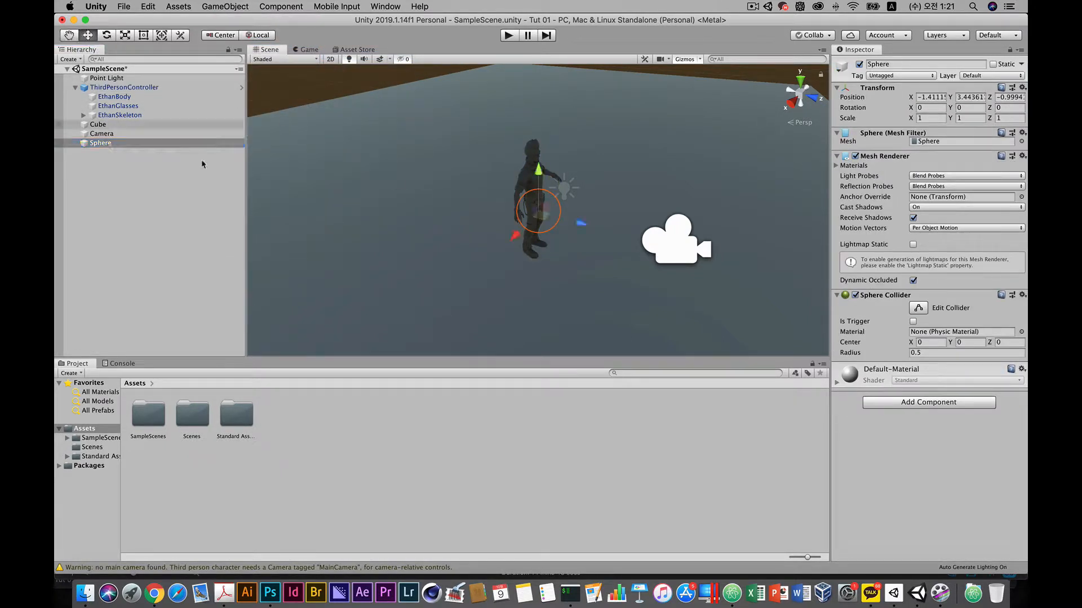
Step: Move the sphere along its axes to a free spot beside the character above the platform
left_click_drag(512, 238, 524, 90)
left_click_drag(515, 153, 557, 203)
left_click_drag(611, 159, 227, 175, "alt")
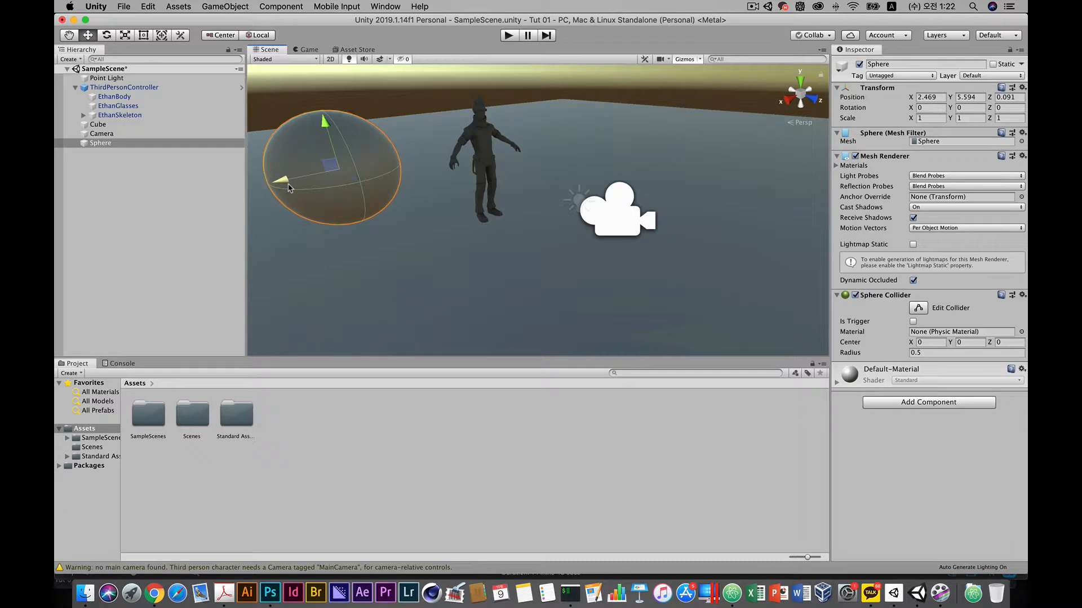
left_click_drag(289, 188, 359, 183)
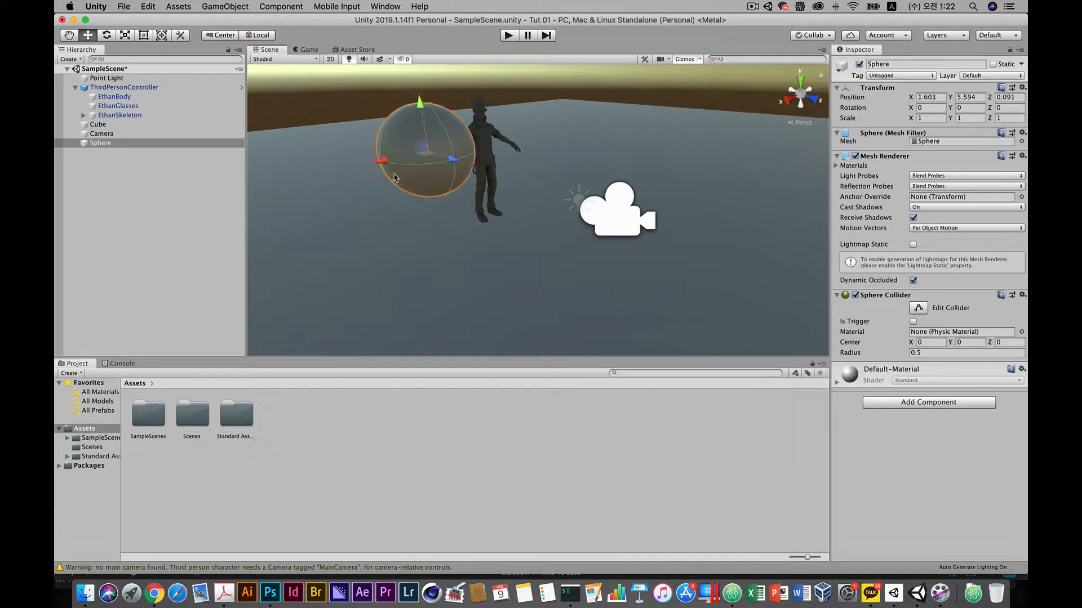
scroll(393, 177, "up", 3)
left_click_drag(305, 120, 203, 206)
Step: Select ThirdPersonController and use the Hand tool to pan the scene and view the character's body close up
left_click(118, 88)
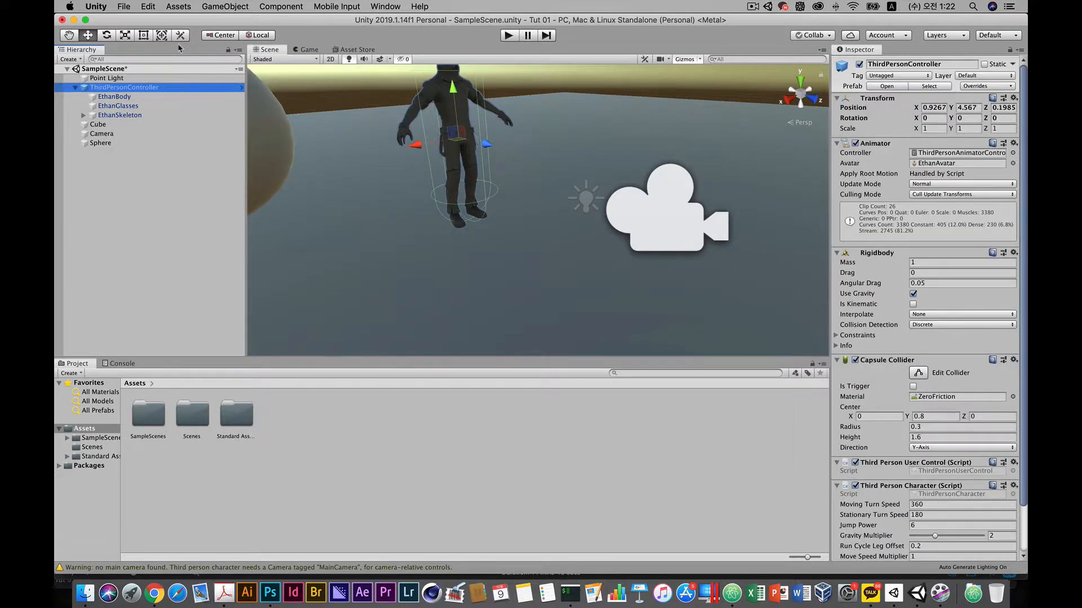
left_click(71, 36)
left_click_drag(449, 167, 491, 194)
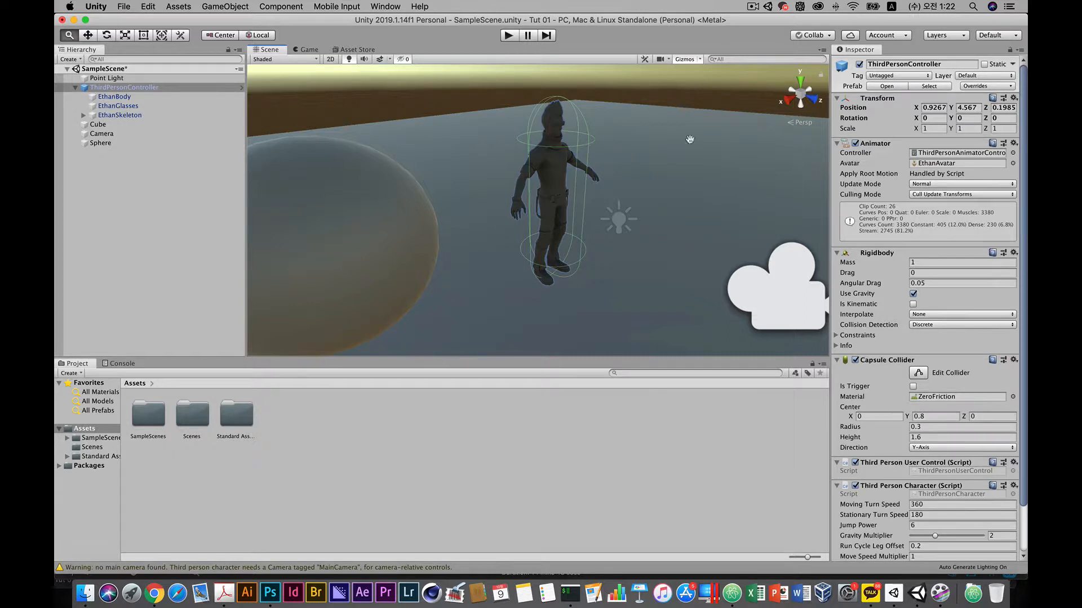
scroll(555, 232, "up", 3)
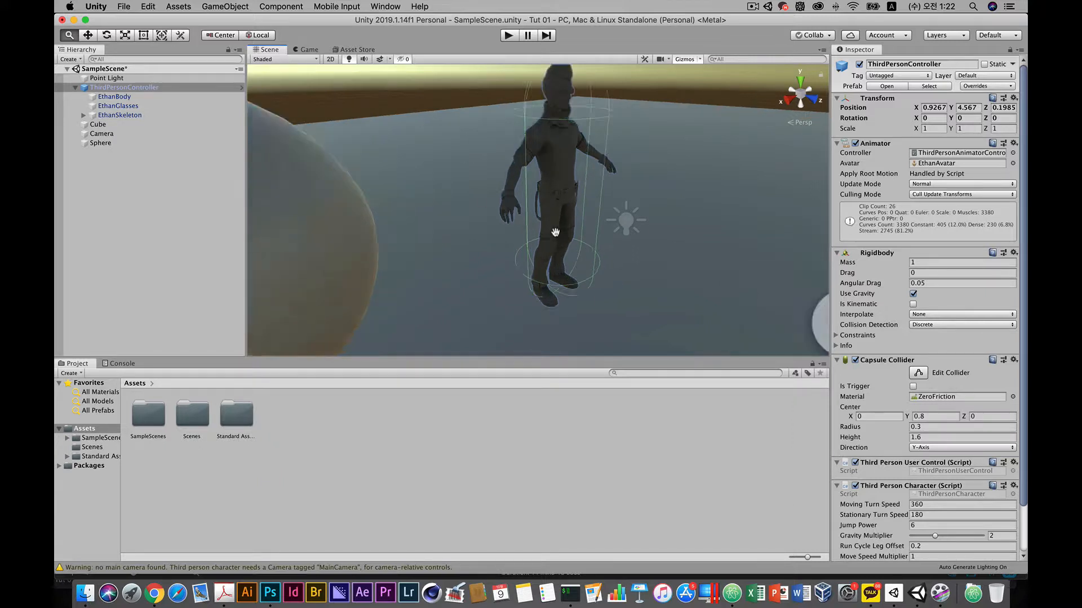
scroll(555, 232, "up", 2)
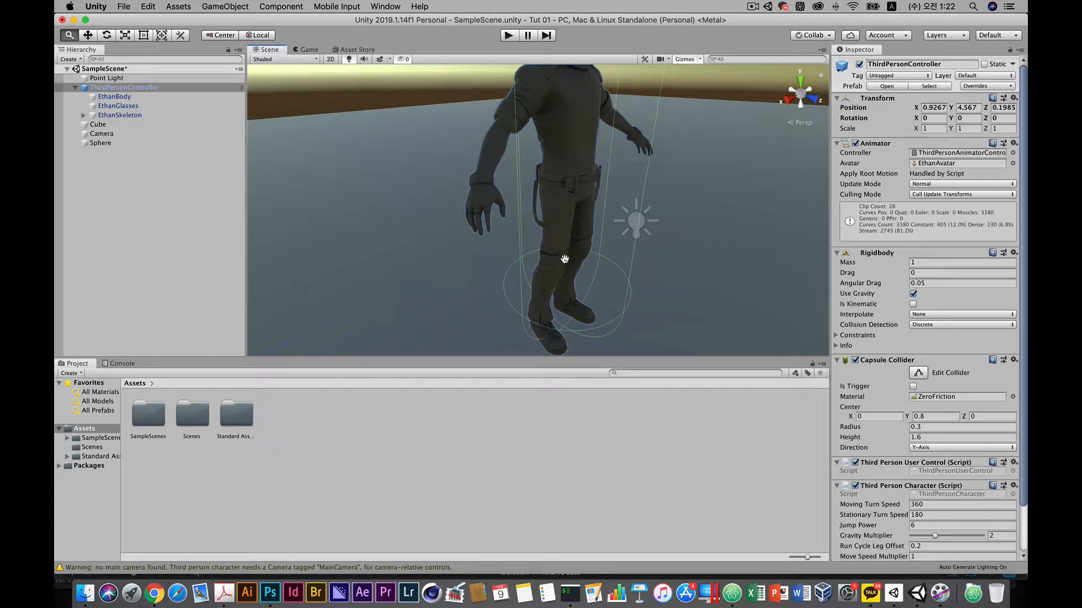
mouse_move(575, 229)
left_mouse_down()
mouse_move(561, 255)
mouse_move(564, 243)
left_mouse_up()
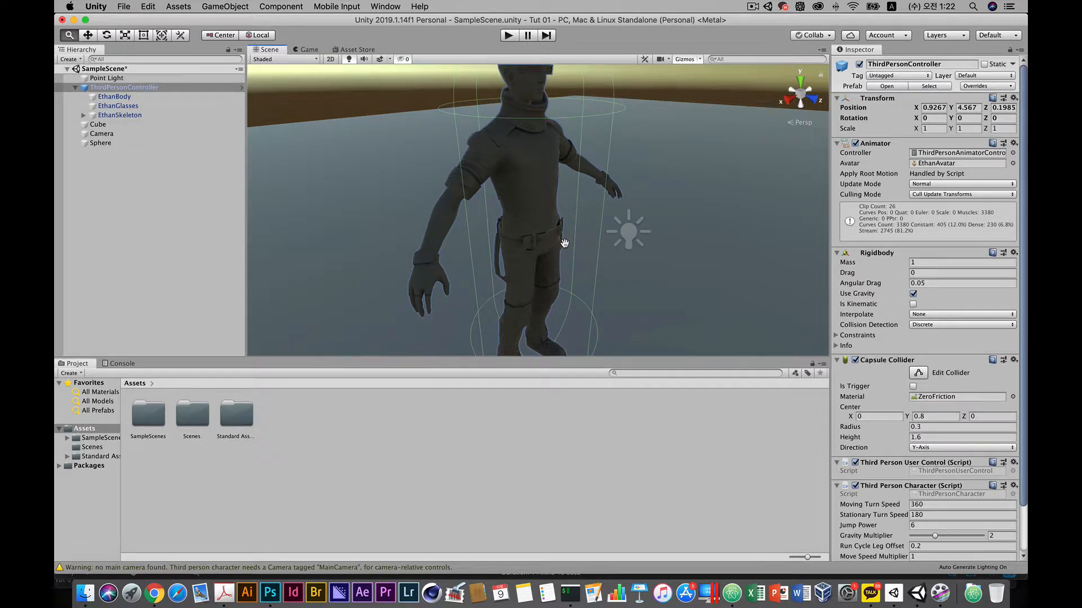
left_click_drag(564, 242, 564, 244)
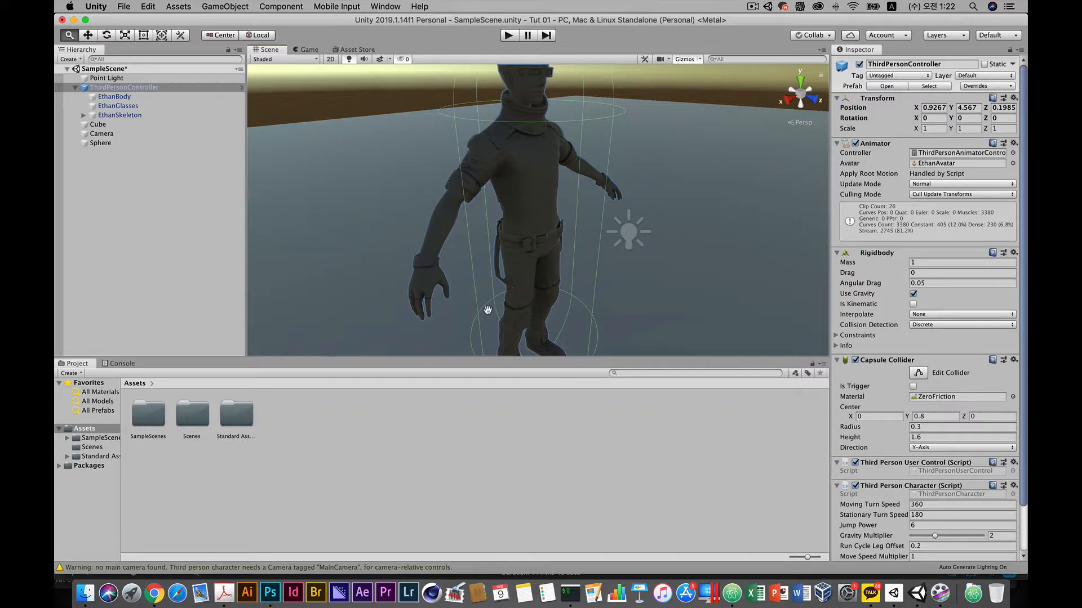
Step: Inspect the character's hand, legs and waist by varying the viewing distance and angle around it
scroll(417, 319, "up", 5)
scroll(418, 317, "down", 5)
scroll(420, 320, "up", 4)
scroll(420, 320, "down", 4)
left_click_drag(441, 300, 451, 269, "alt")
scroll(466, 254, "up", 5)
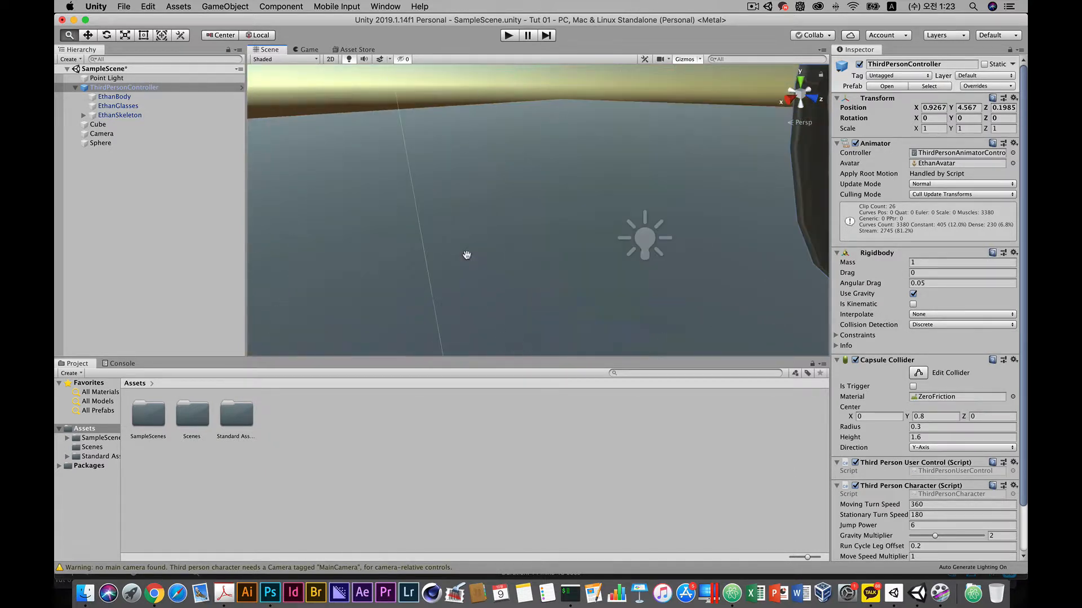
scroll(466, 254, "down", 5)
scroll(466, 254, "up", 3)
scroll(423, 288, "down", 5)
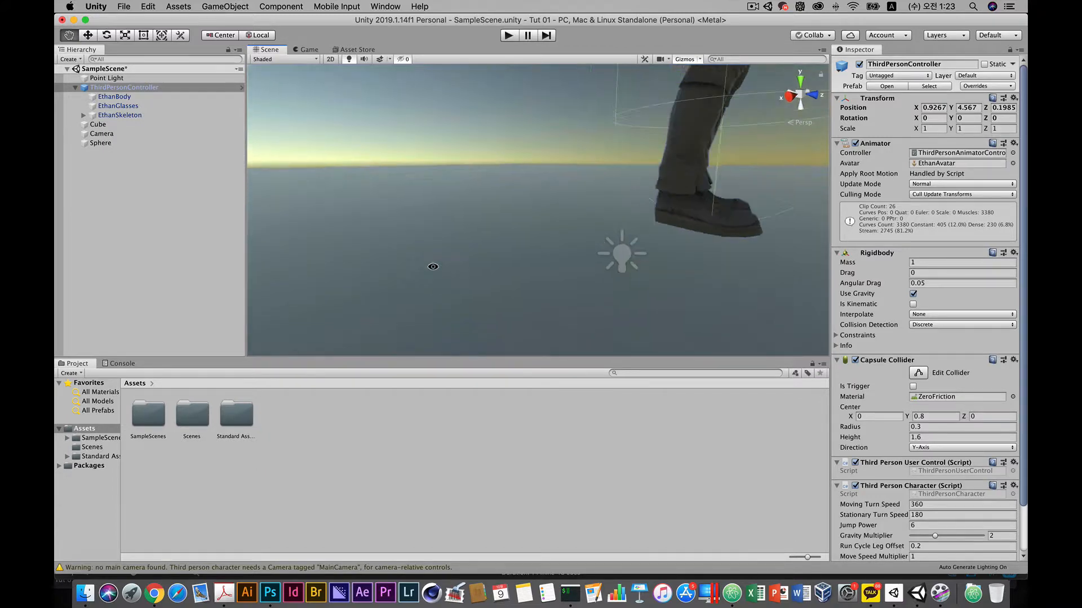
scroll(428, 271, "up", 5)
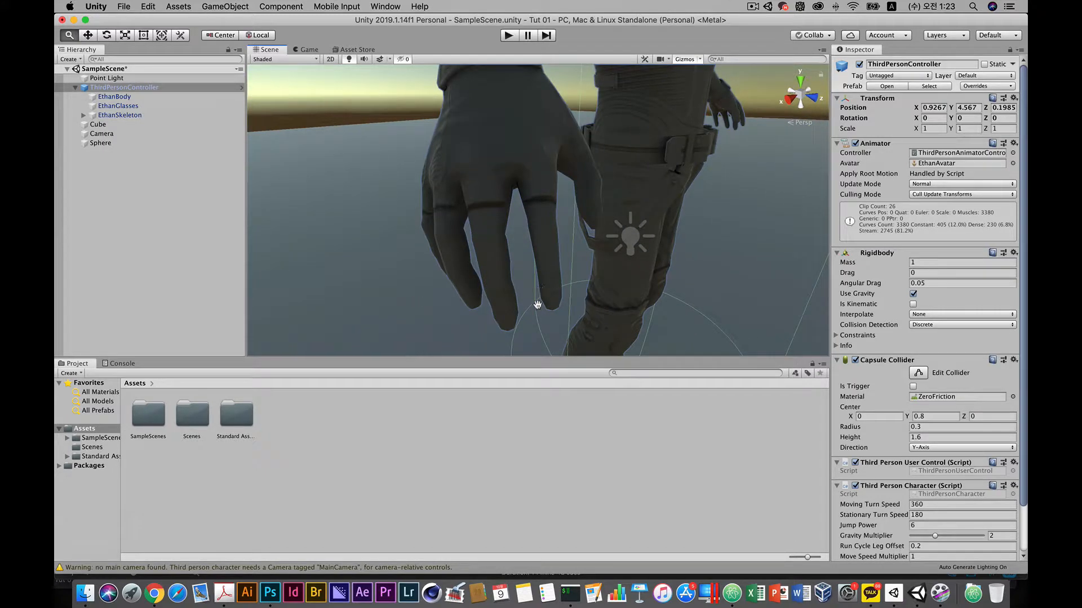
scroll(622, 287, "down", 4)
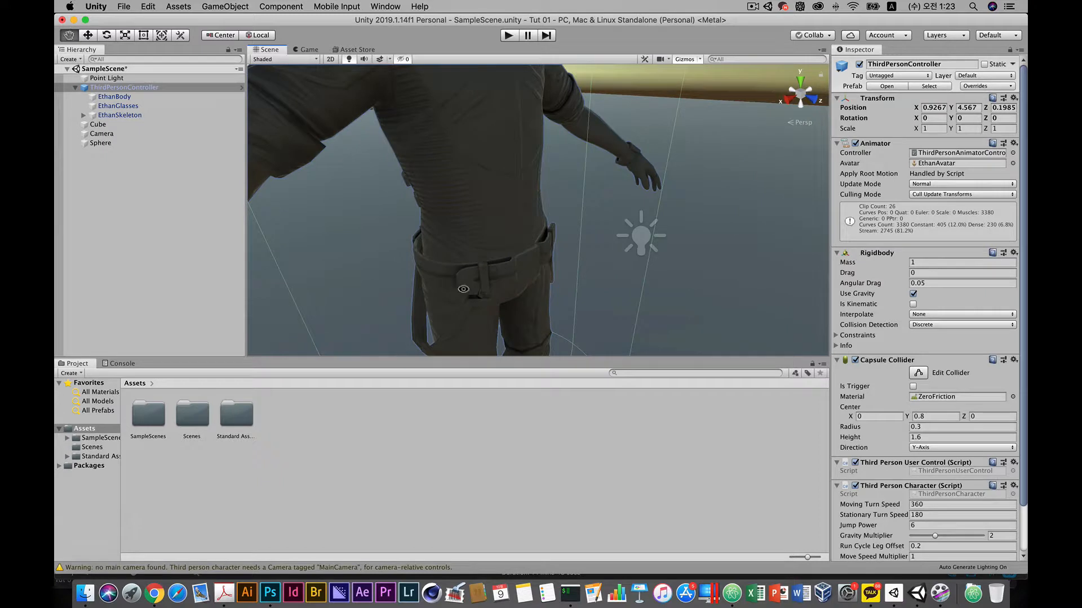
Step: Examine the character's waist, shoulders and full figure from several angles and viewing distances in the Scene view
left_click_drag(463, 289, 474, 276, "alt")
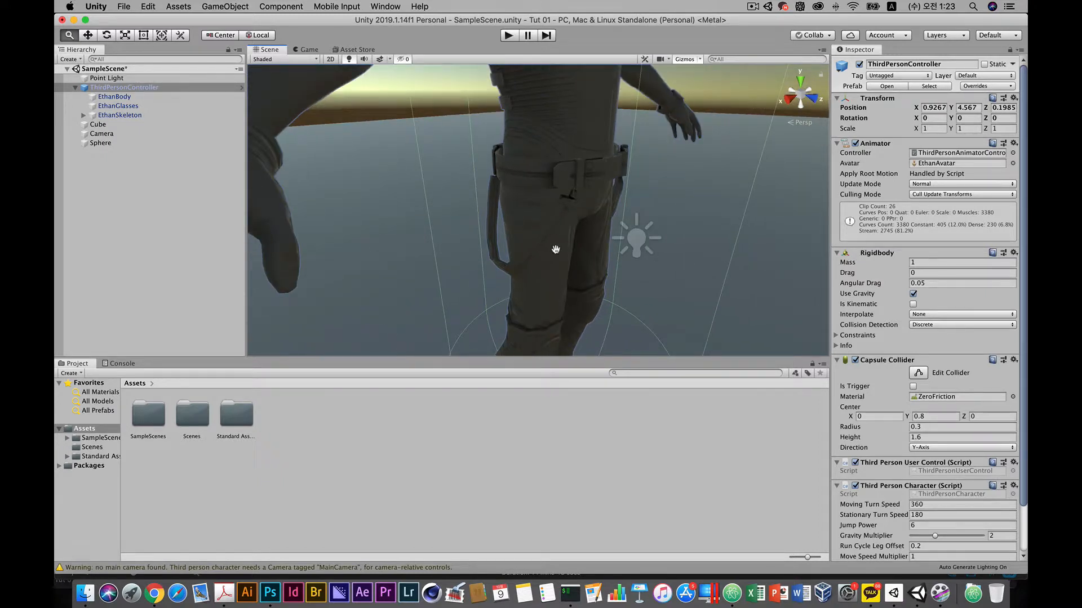
key("f")
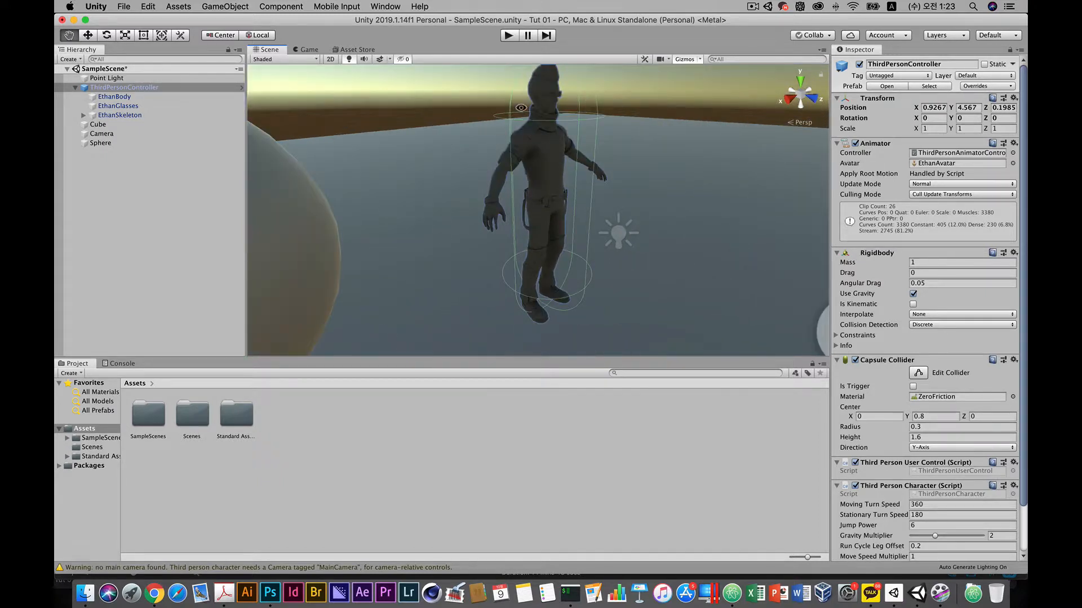
left_click_drag(535, 85, 549, 95, "alt")
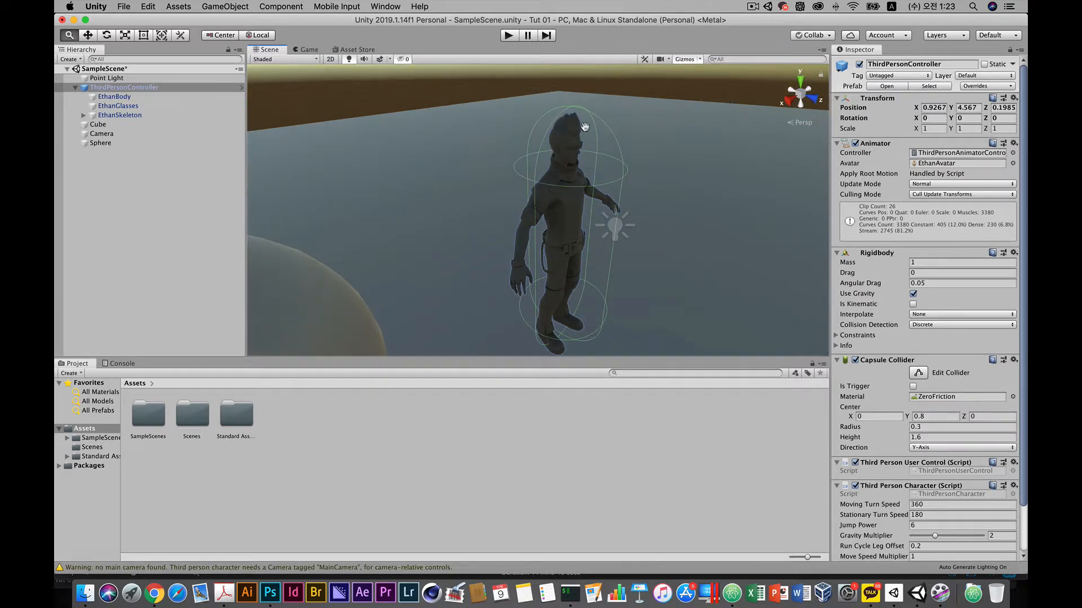
scroll(584, 135, "up", 5)
scroll(549, 208, "down", 5)
scroll(512, 288, "up", 5)
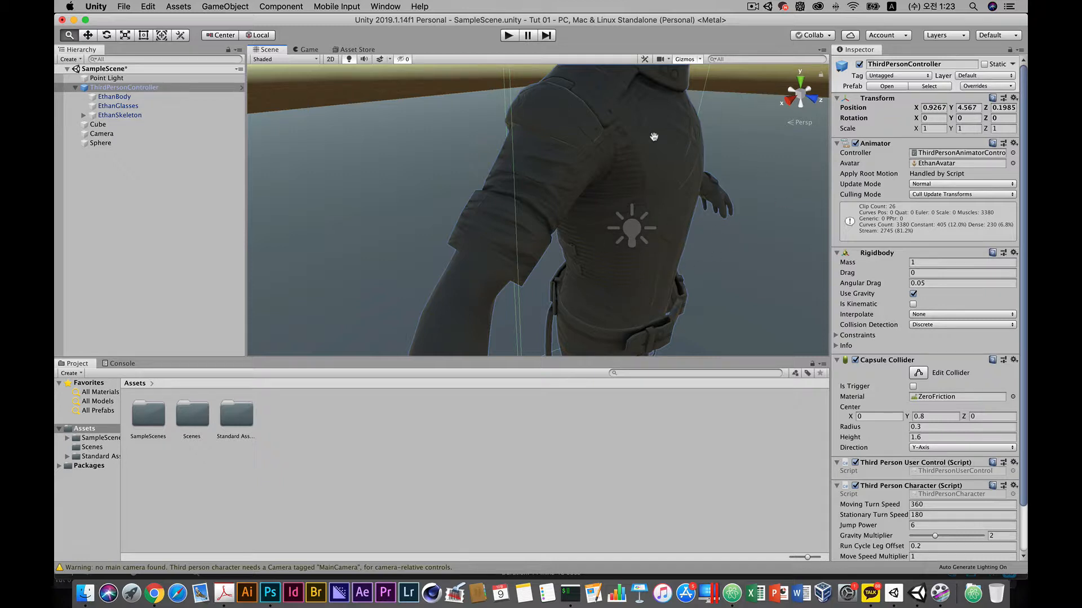
left_click_drag(650, 207, 675, 192, "alt")
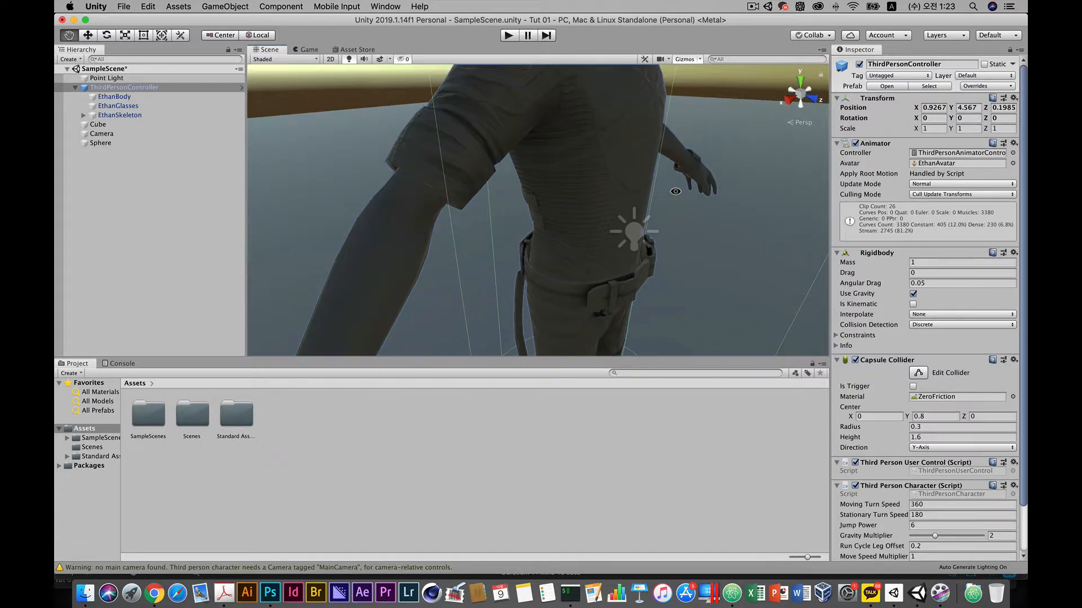
scroll(611, 197, "down", 12)
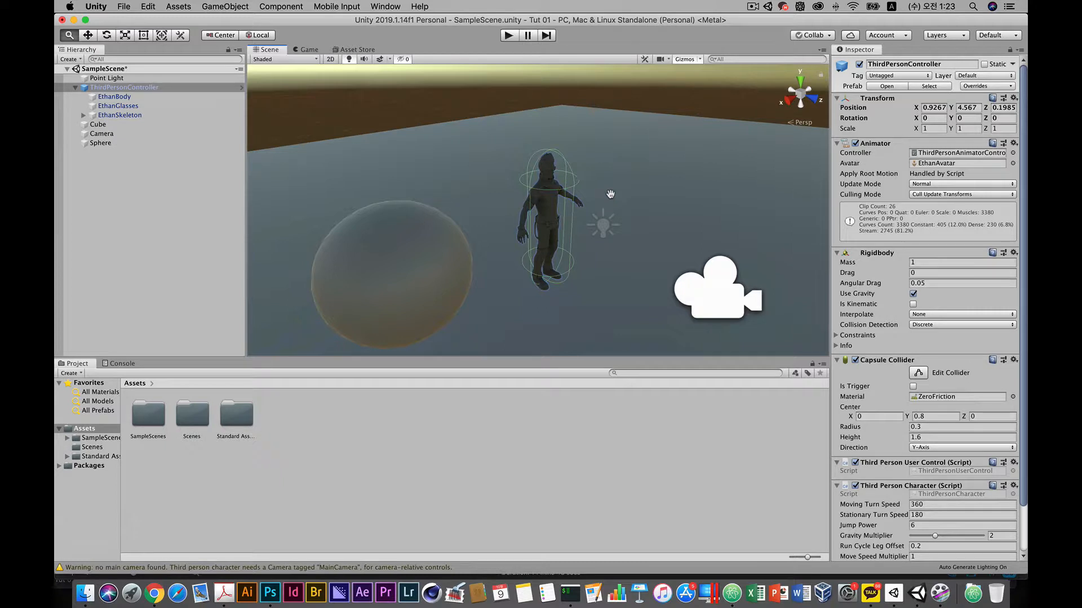
scroll(528, 246, "up", 10)
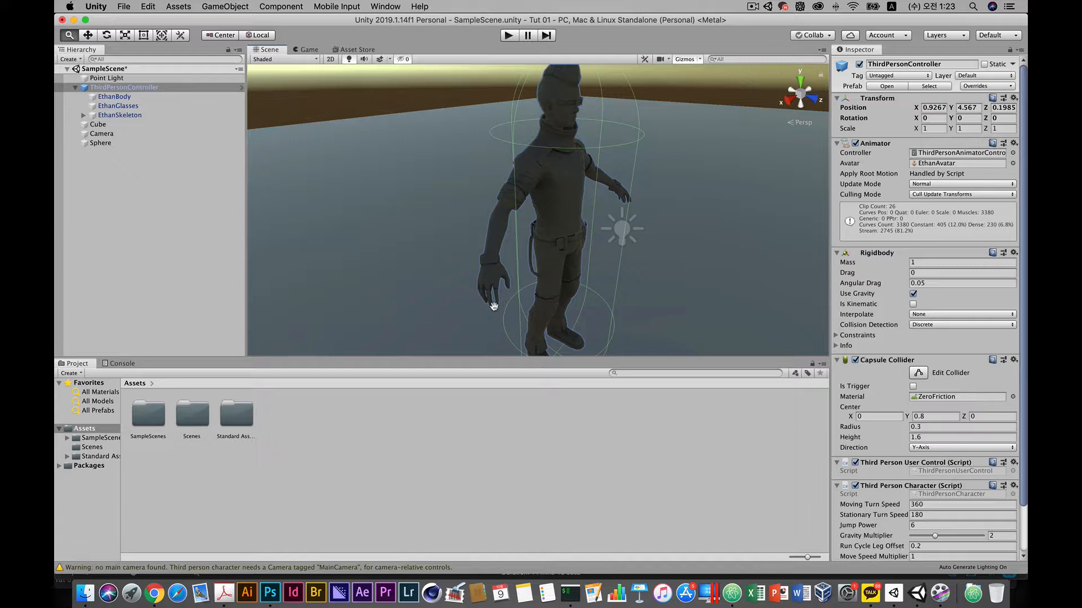
scroll(495, 299, "up", 5)
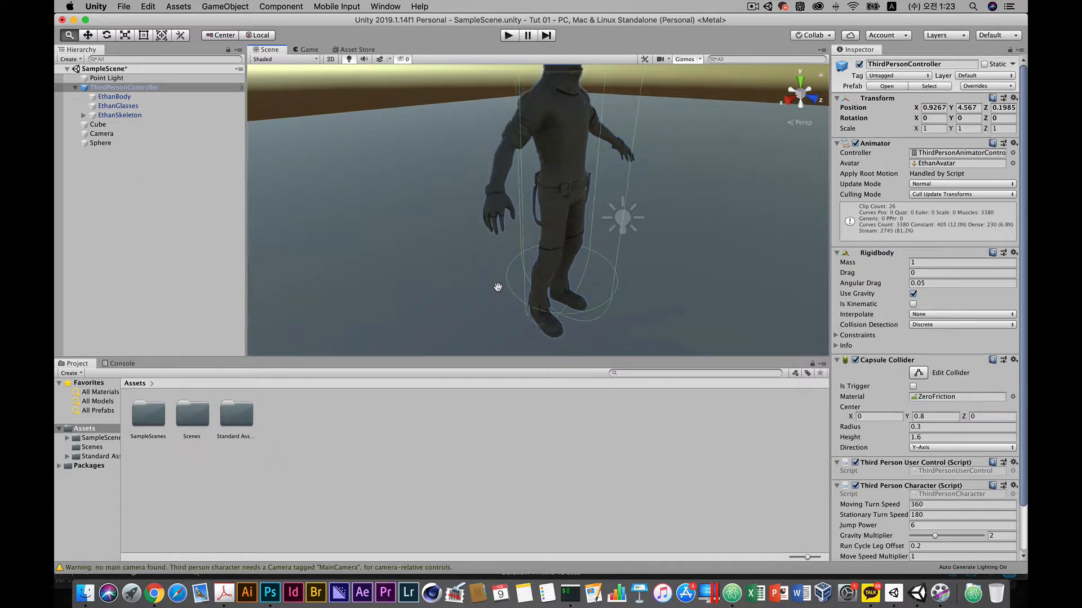
left_click_drag(498, 287, 492, 303)
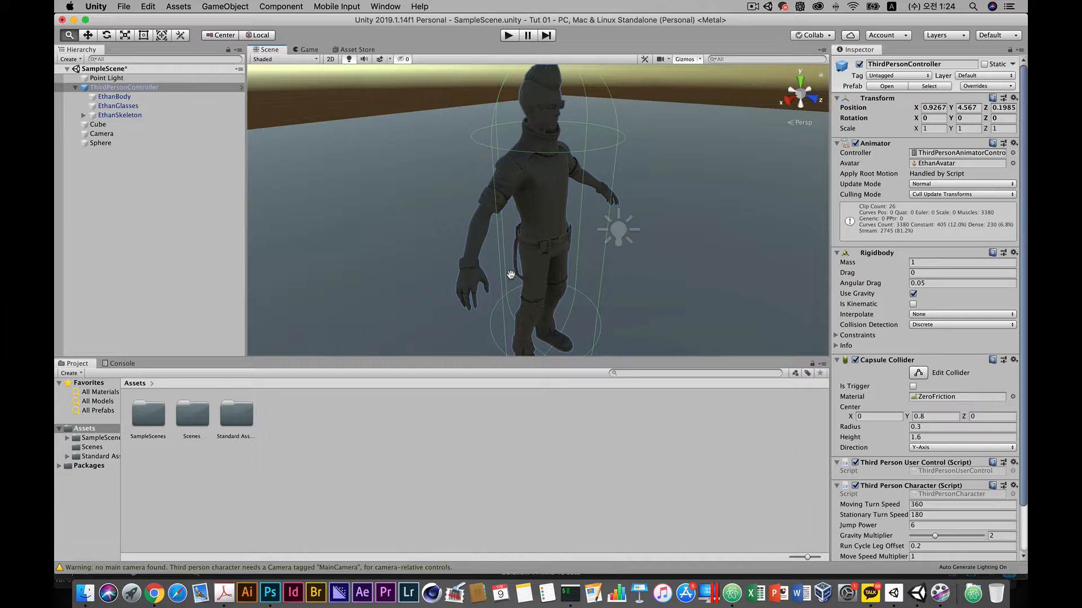
scroll(519, 273, "down", 5)
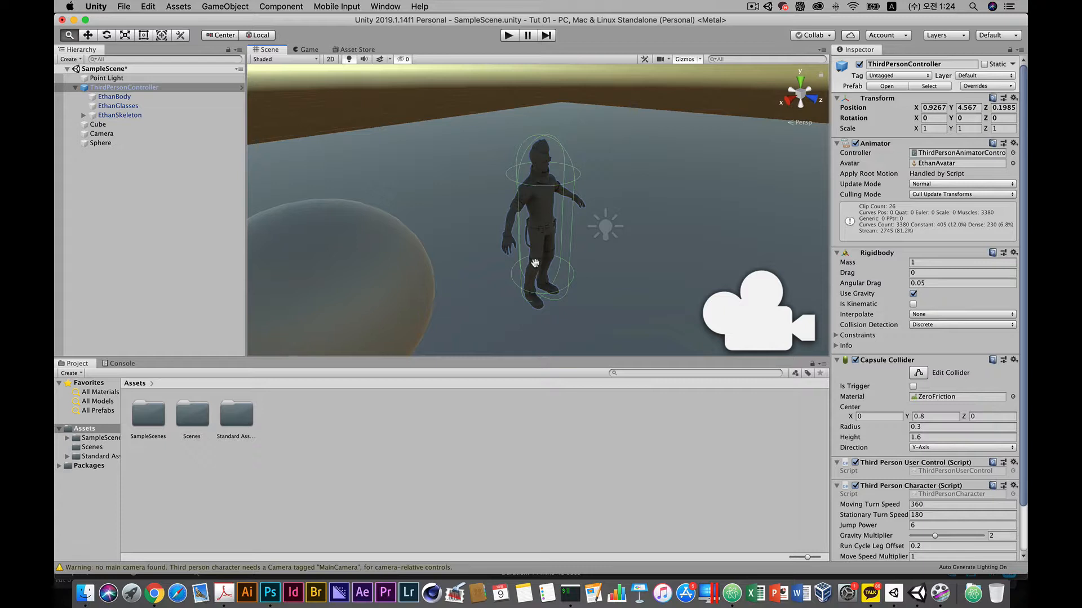
Step: Make the Camera a child of ThirdPersonController in the scene hierarchy
left_click(163, 184)
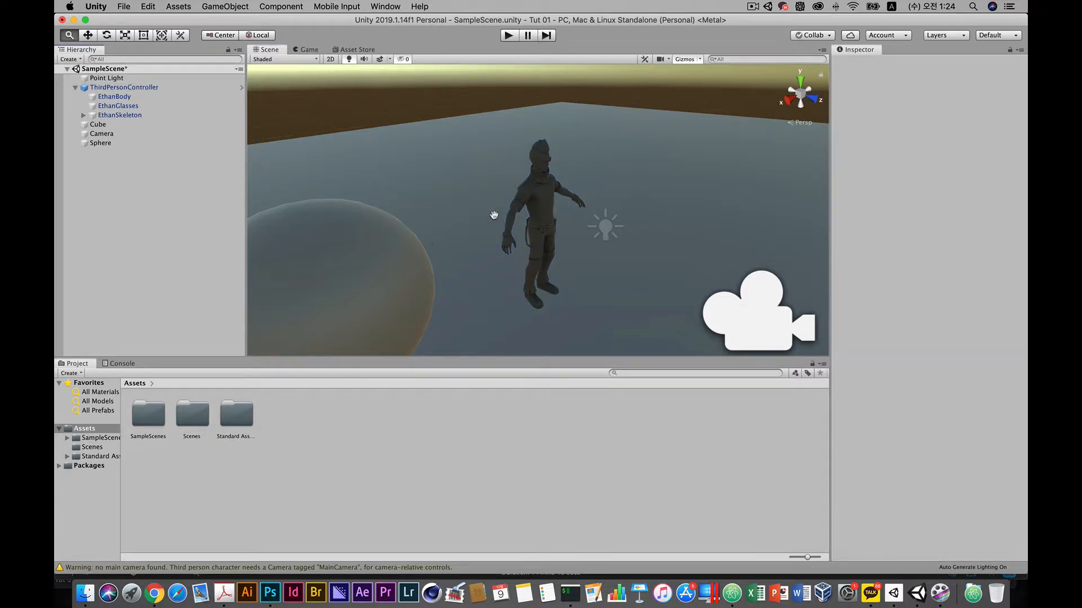
left_click(102, 133)
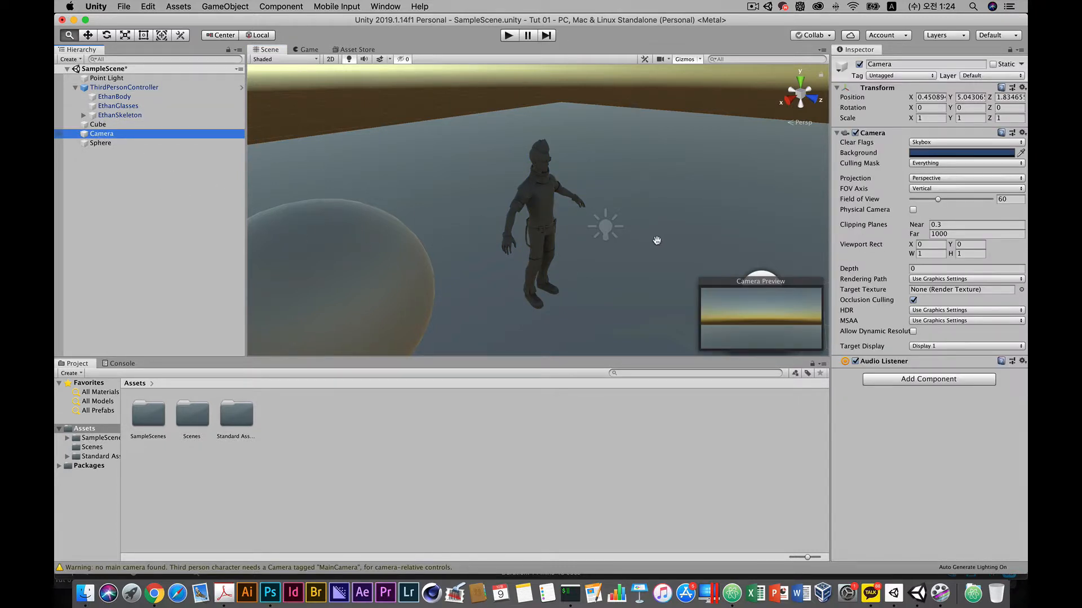
scroll(657, 241, "down", 5)
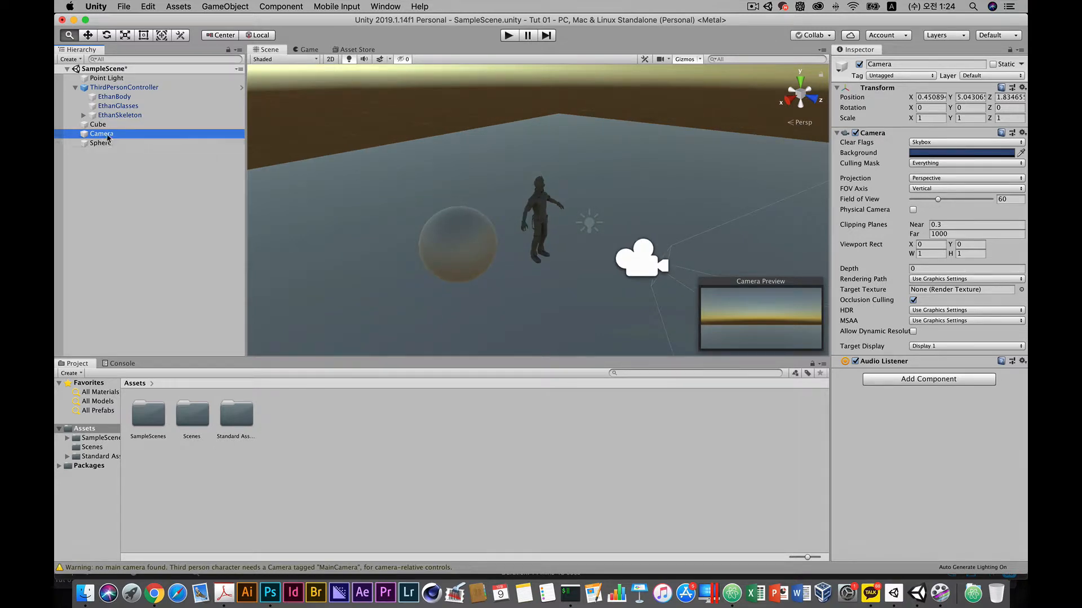
left_click_drag(109, 135, 109, 88)
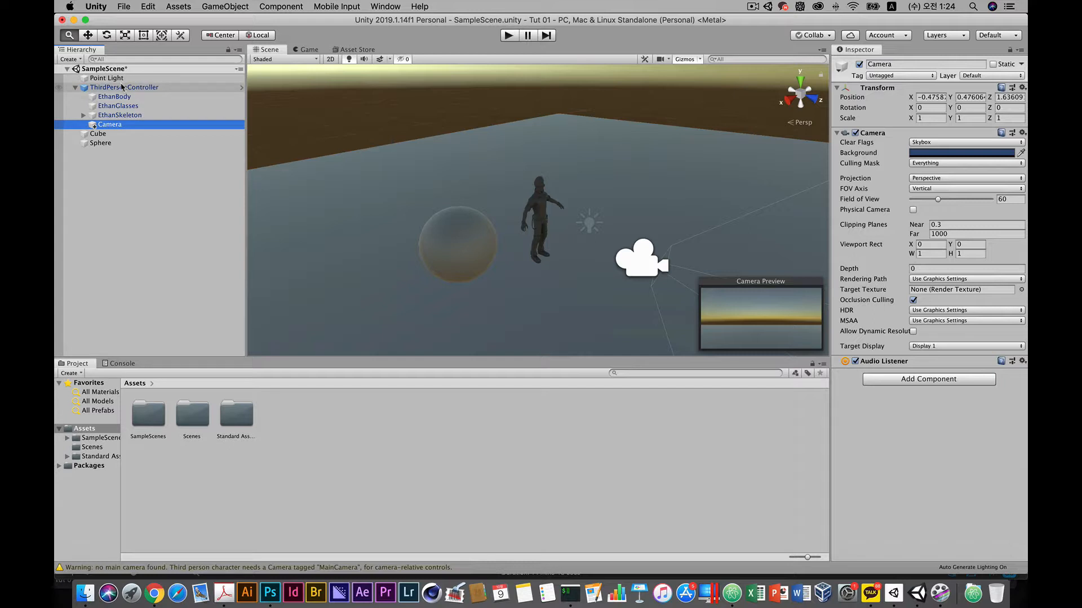
Step: Move ThirdPersonController with its child Camera across the platform to about X -2.05, Z -0.45 using the Move tool
left_click(121, 87)
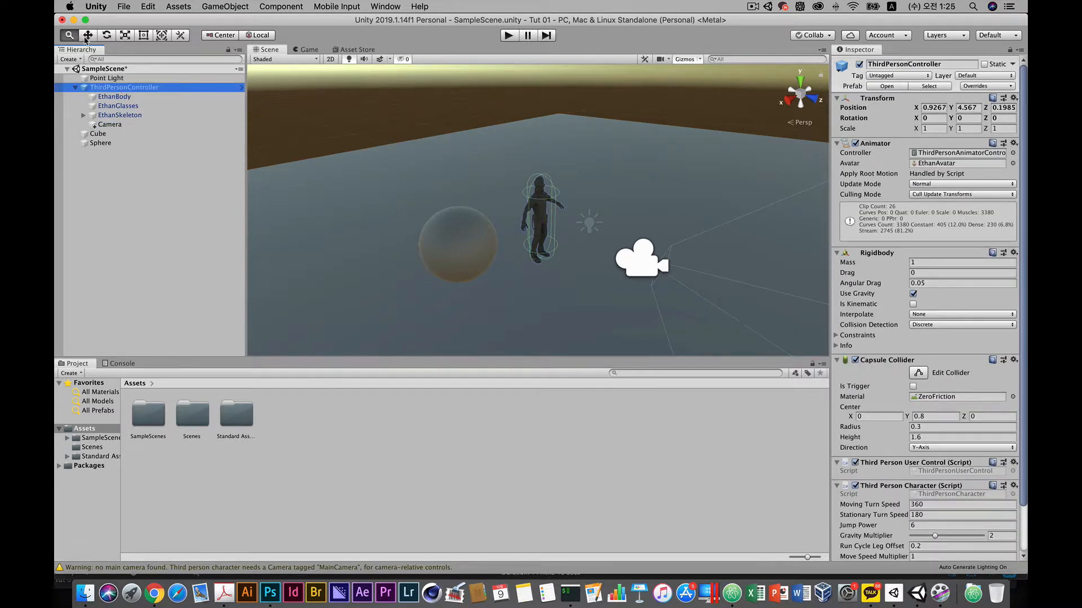
key("w")
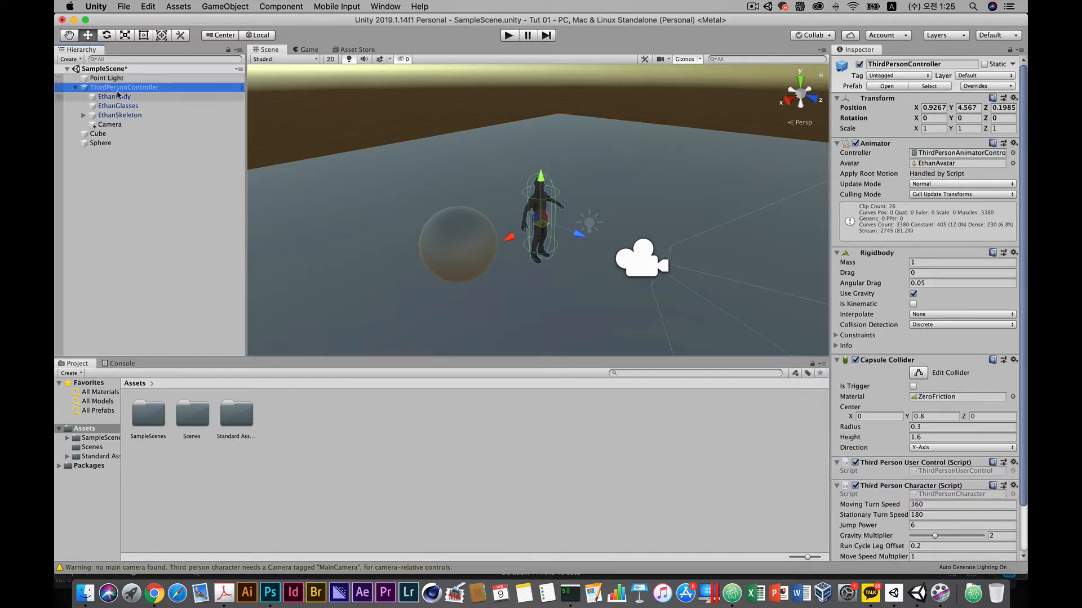
left_click_drag(519, 232, 591, 187)
left_click_drag(663, 186, 639, 180)
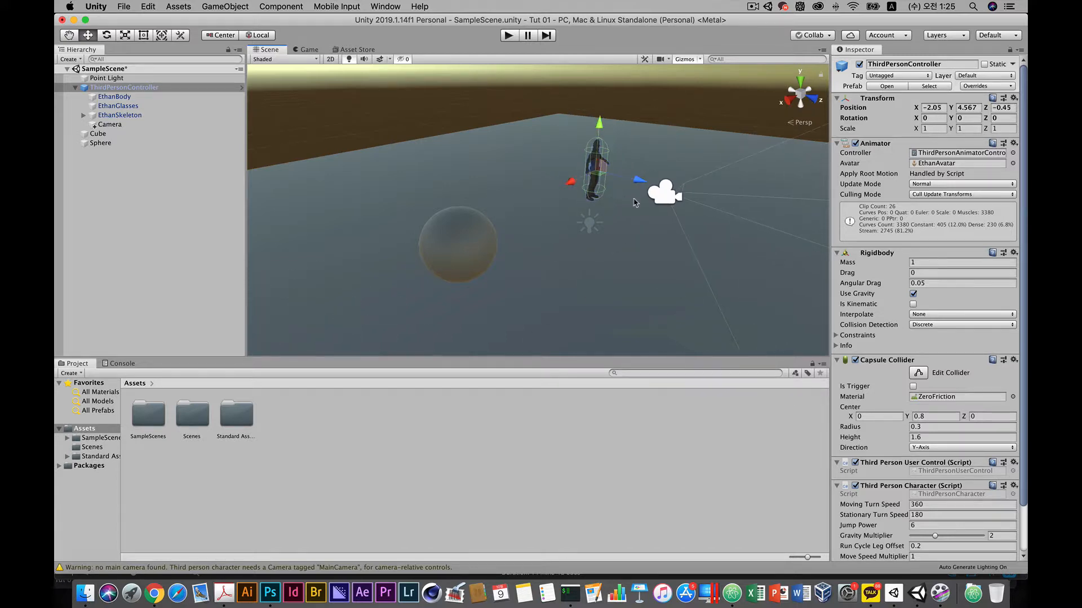
Step: Try rotating ThirdPersonController with the Rotate tool, and undo the rotation
left_click(106, 37)
left_click_drag(639, 163, 584, 175)
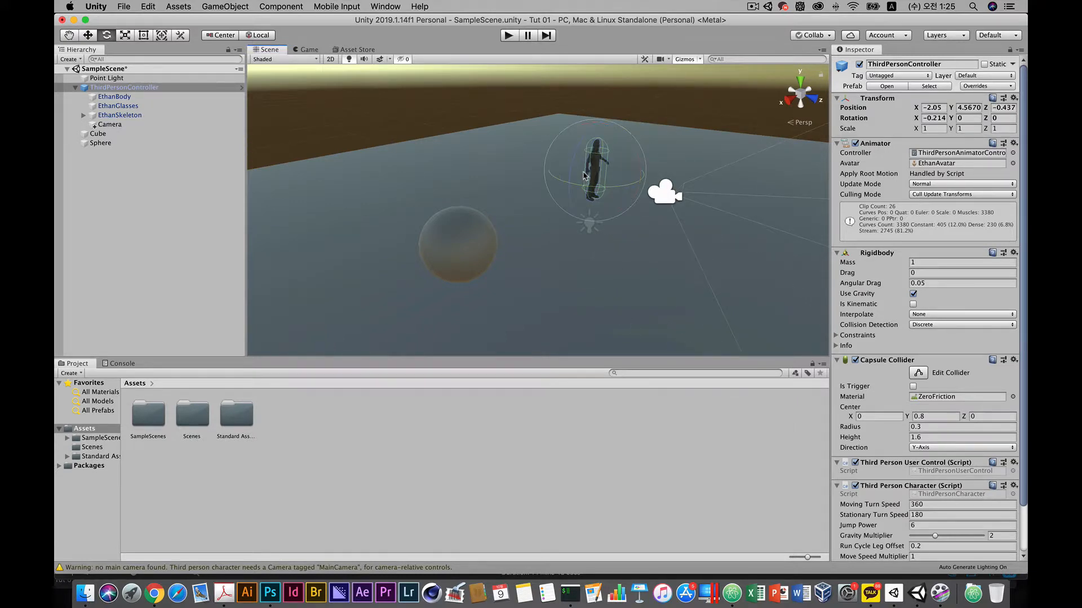
key("super+z")
Step: Move ThirdPersonController along its X axis to about X 0.19, back beside the sphere
left_click(89, 35)
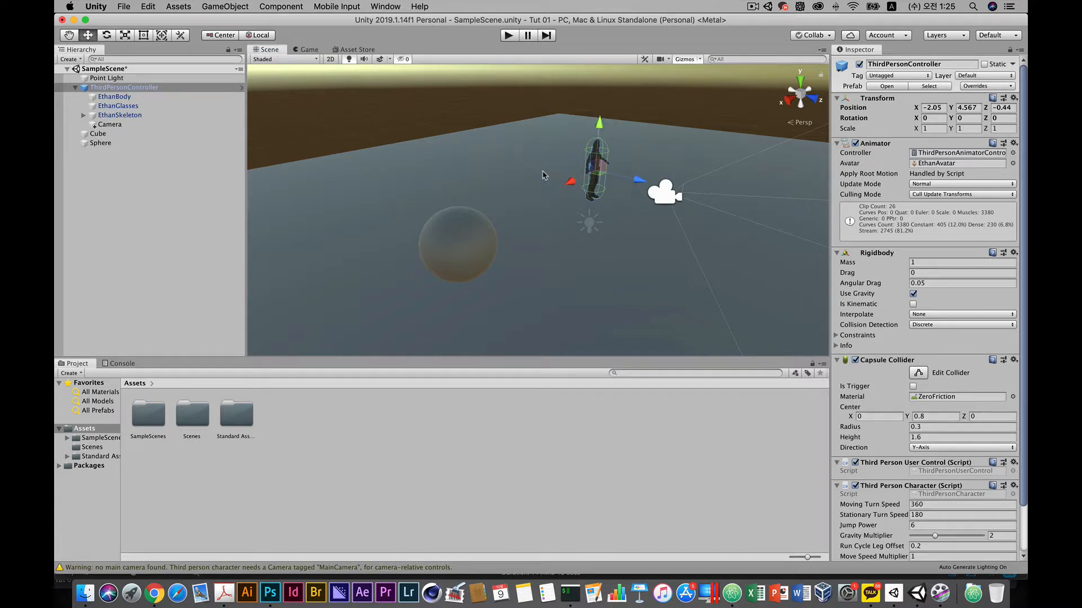
left_click_drag(569, 182, 536, 222)
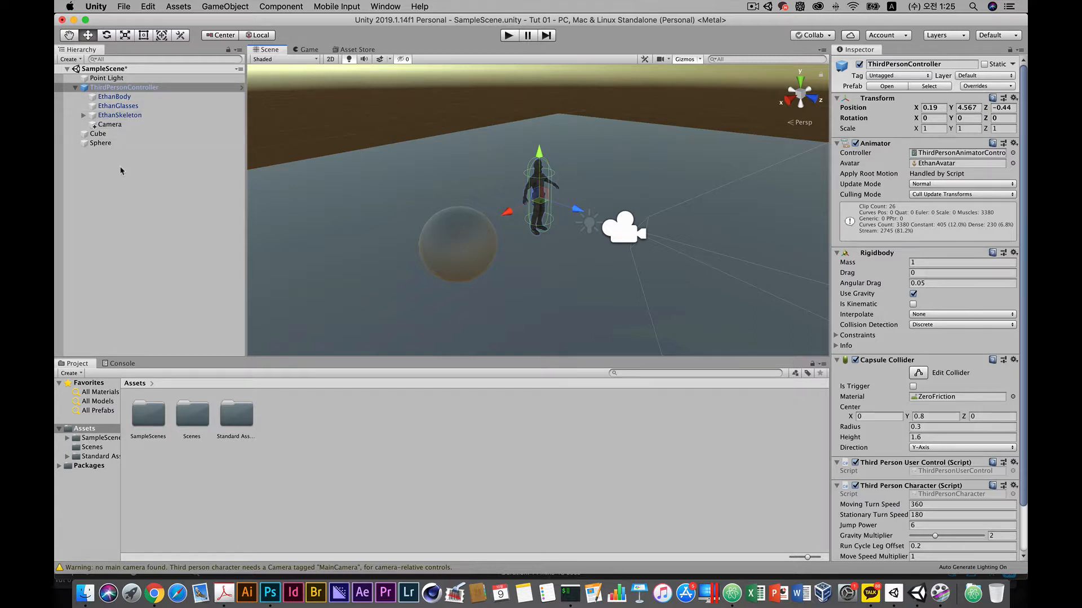
Step: Select the Cube and the Sphere alternately in the hierarchy to compare them as independent scene objects
left_click(115, 134)
left_click(113, 145)
left_click(112, 135)
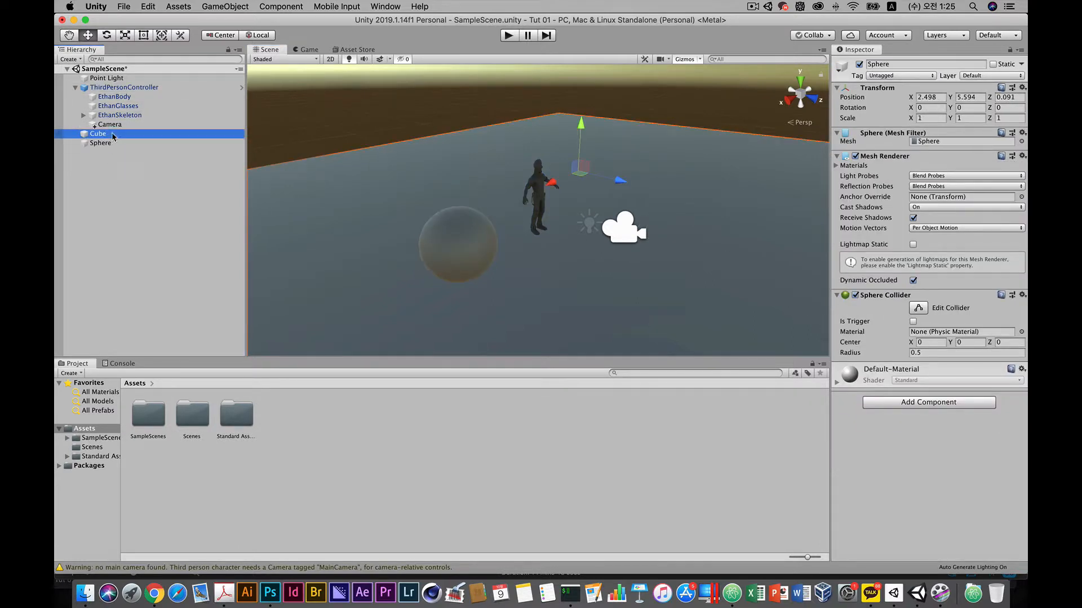
left_click(112, 143)
Step: Move the Camera behind and above the character, and bring it forward along Z in front, at about X 0.08, Y 1.35, Z 1.53
left_click(116, 124)
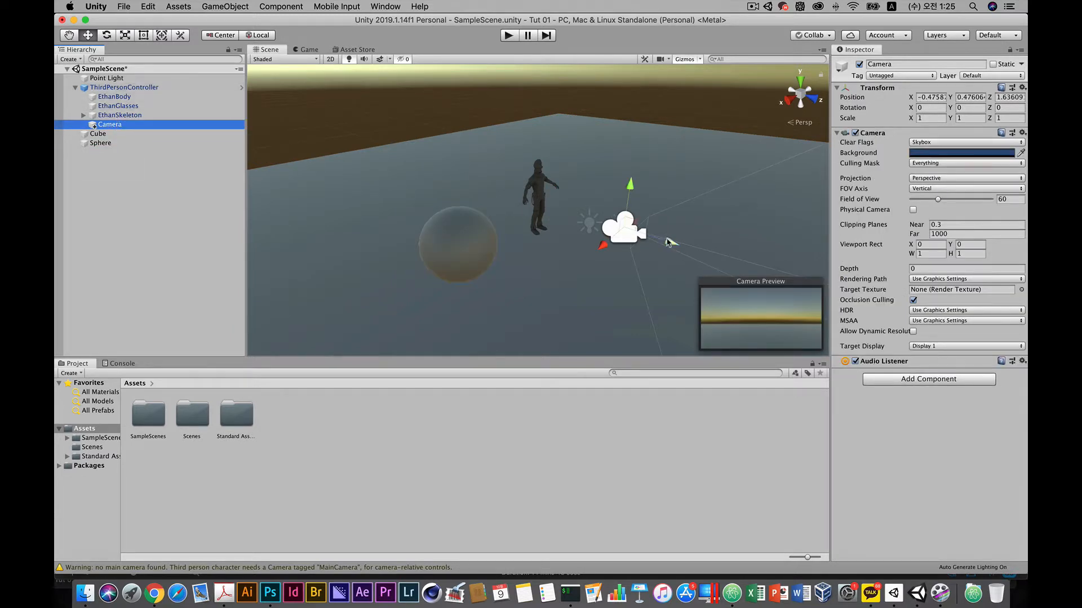
left_click_drag(670, 242, 430, 201)
left_click_drag(466, 139, 463, 106)
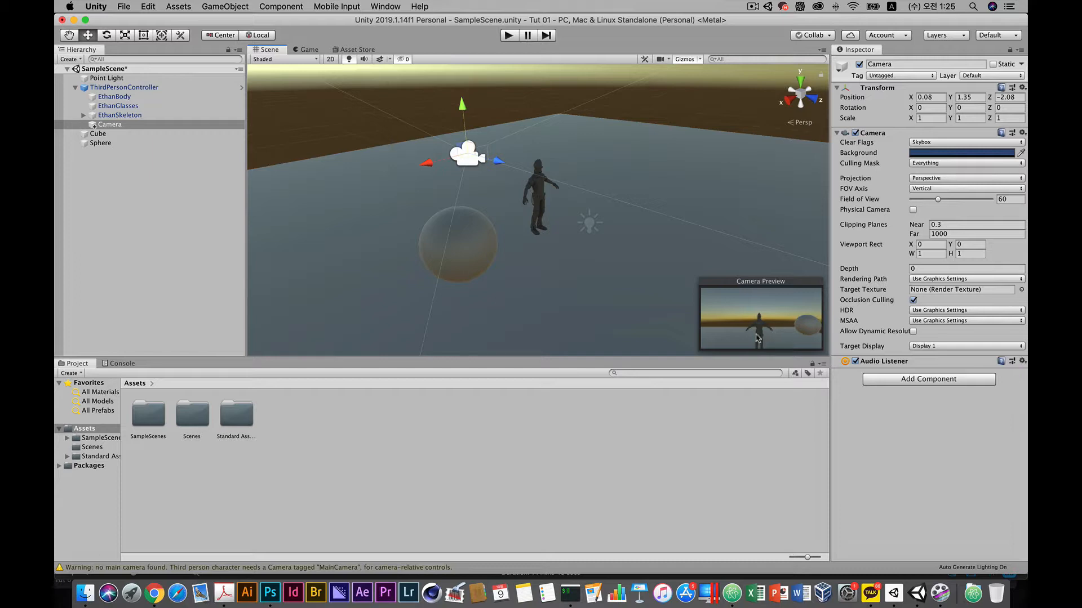
left_click_drag(501, 162, 566, 215)
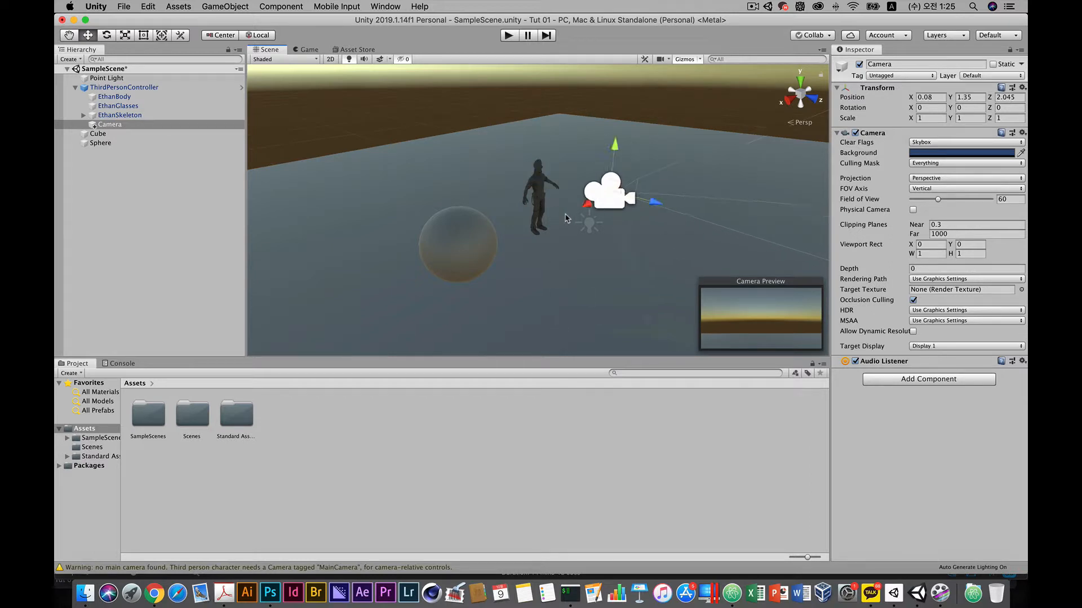
Step: Take the Camera out of ThirdPersonController to the scene's top level, and make it a child of ThirdPersonController again
left_click_drag(131, 128, 117, 211)
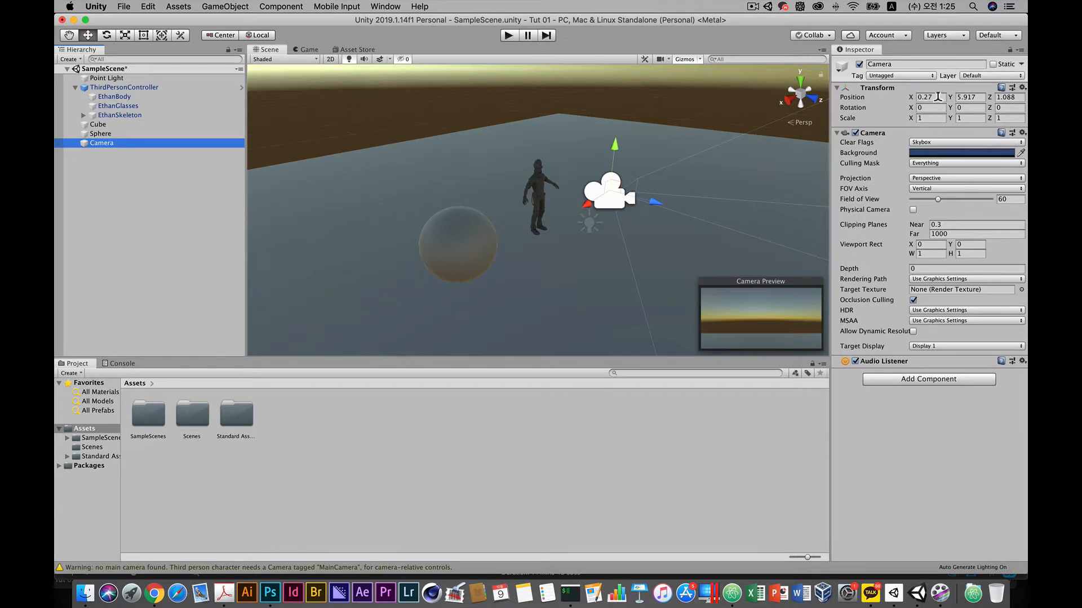
left_click(104, 145)
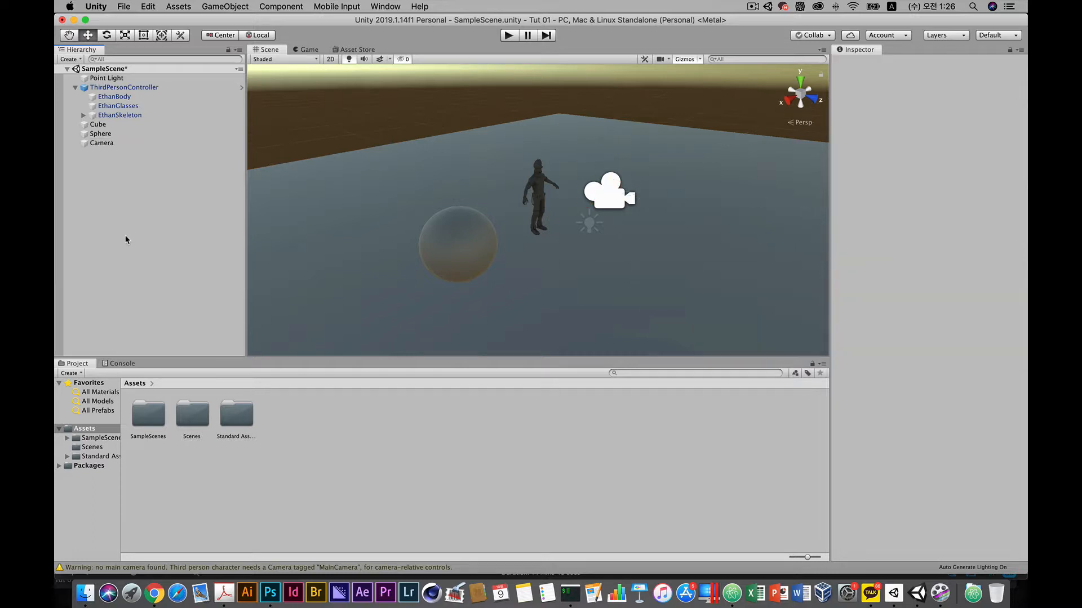
left_click(109, 145)
left_click_drag(142, 145, 129, 88)
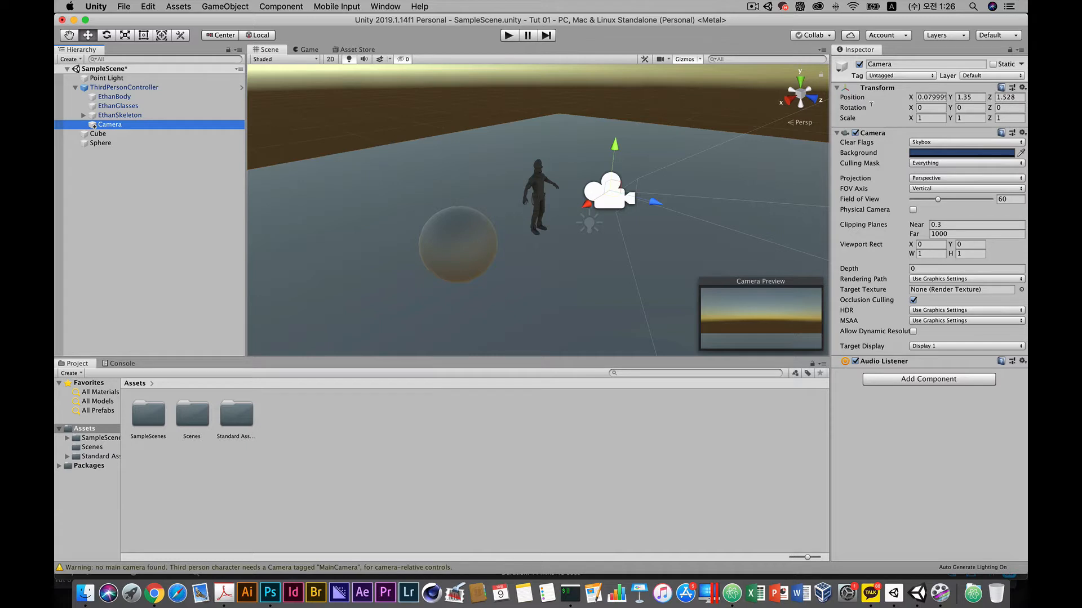
Step: Compare the Transform positions of ThirdPersonController and its child Camera by selecting each of them in turn
left_click(135, 87)
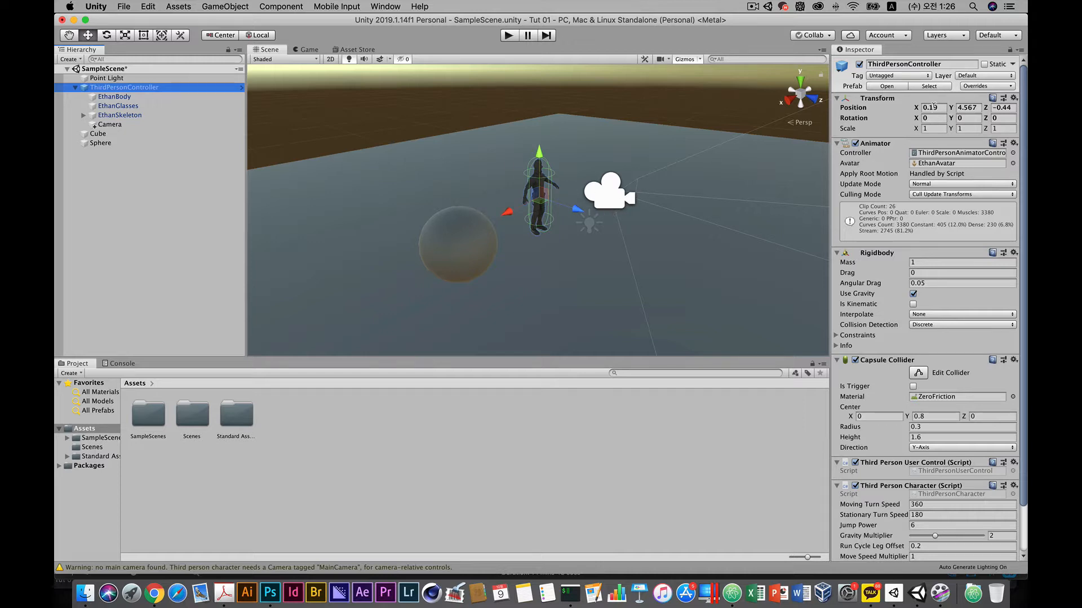
left_click(102, 125)
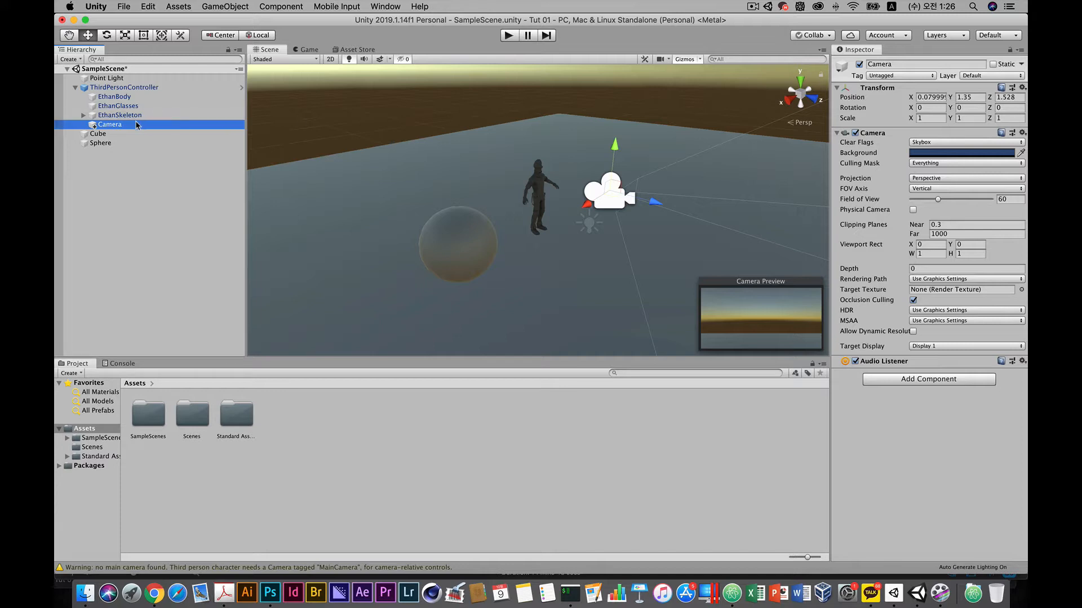
left_click_drag(136, 125, 101, 91)
left_click_drag(109, 124, 121, 92)
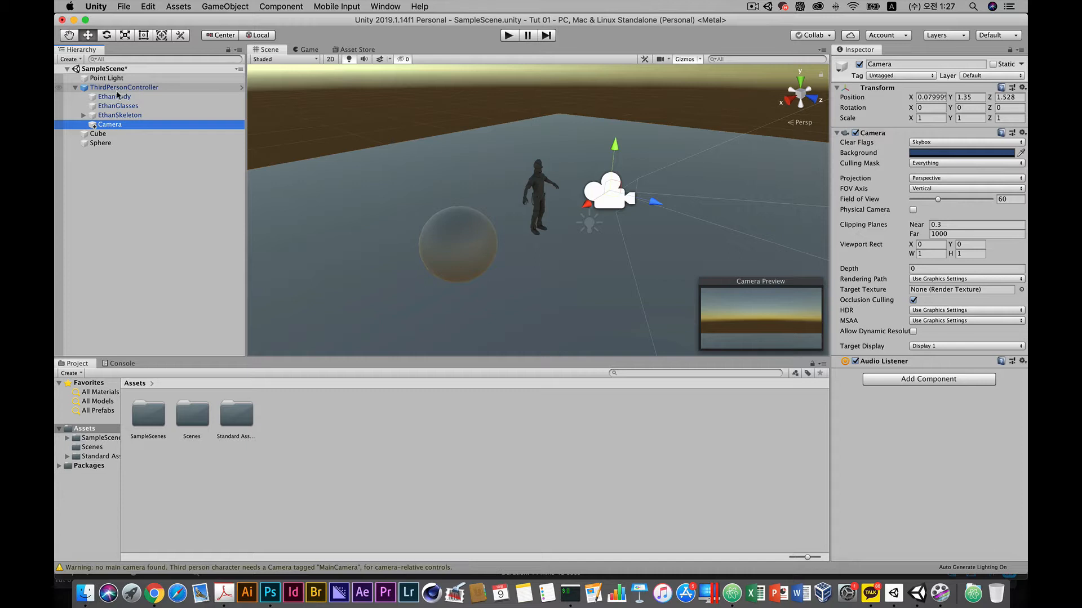
left_click(118, 89)
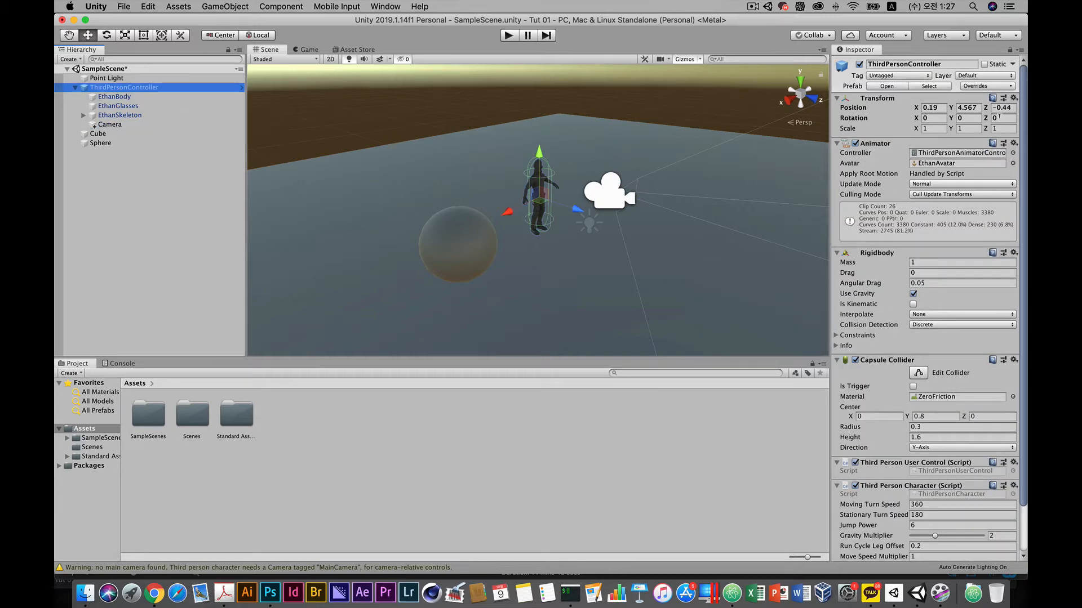
left_click(129, 124)
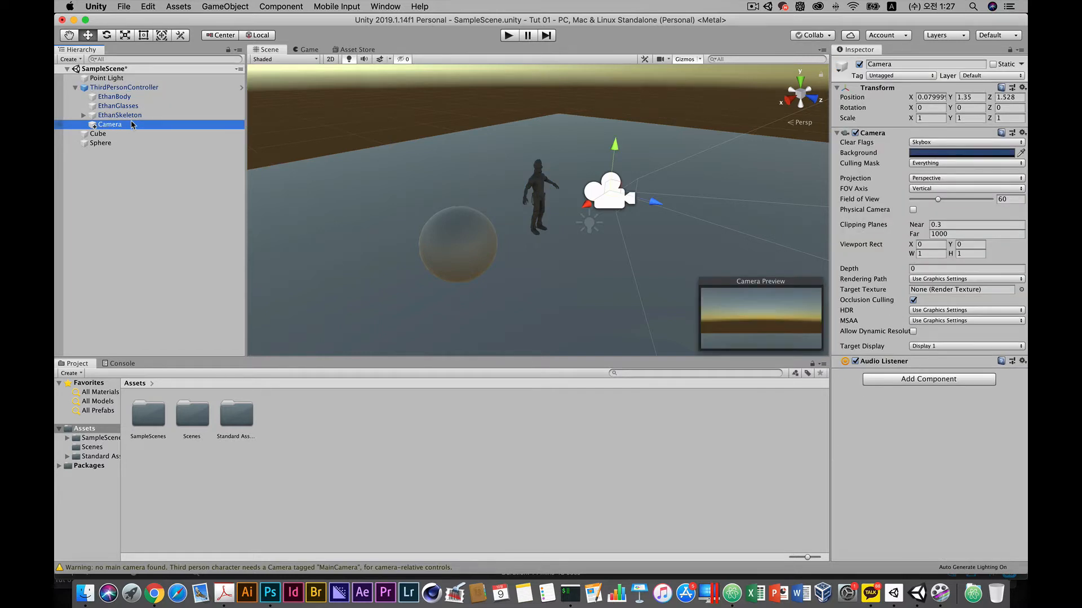
left_click_drag(131, 125, 131, 91)
Step: Move the child Camera behind the character to about Z -1.77 and set its Position X to 0
left_click_drag(658, 204, 494, 163)
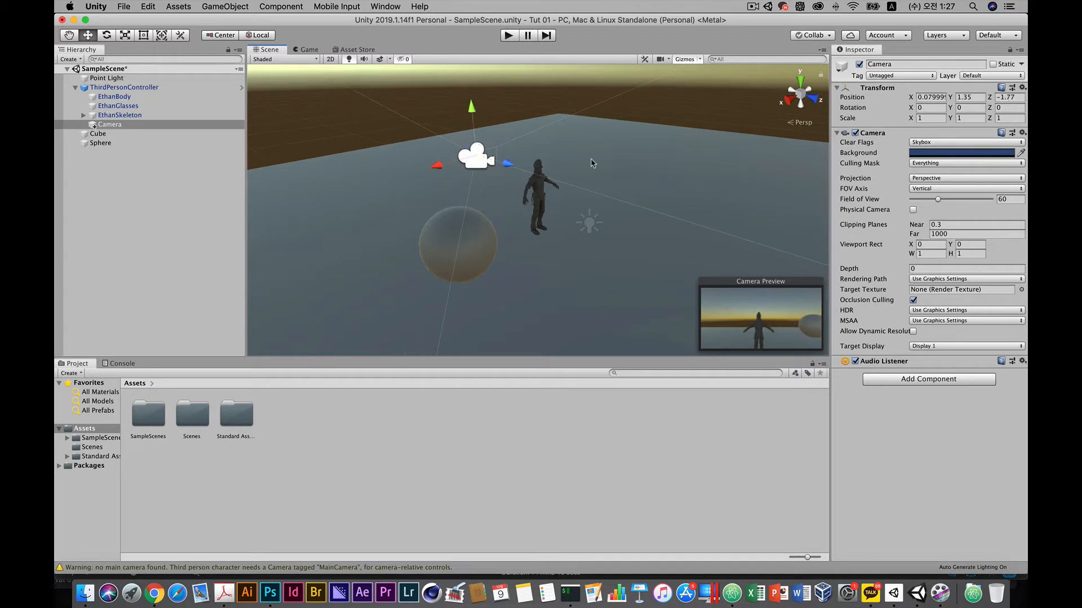
left_click(1008, 98)
left_click(969, 98)
left_click(930, 97)
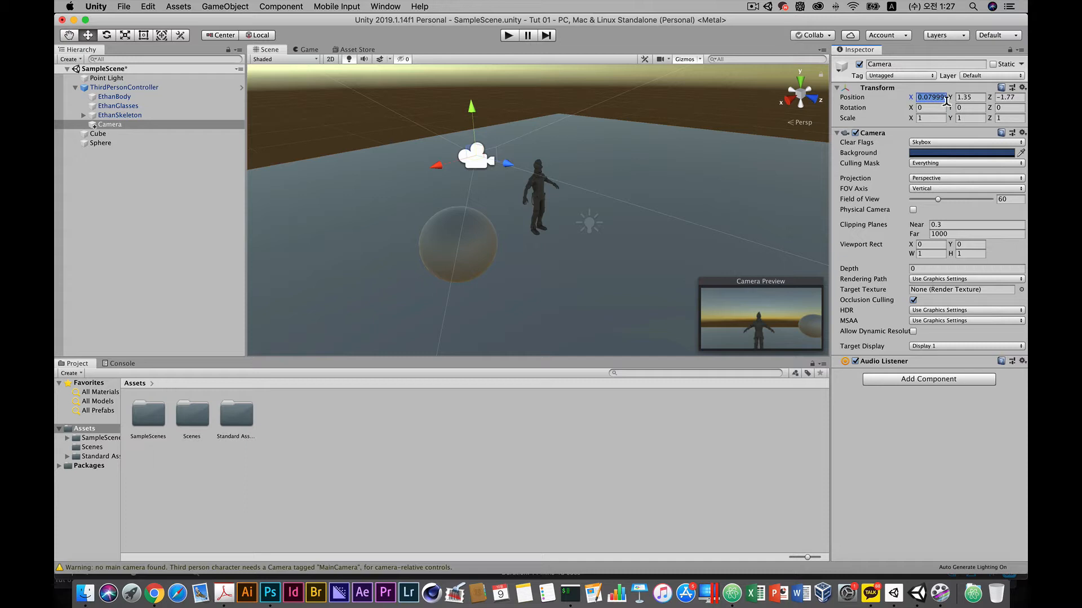
type("0")
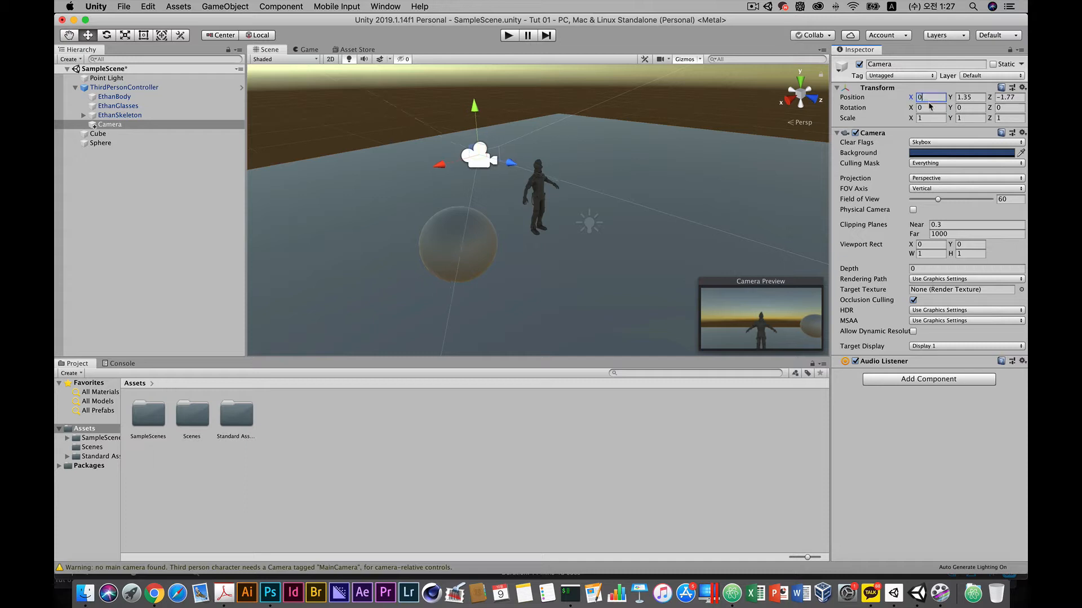
Step: Try offsetting the child Camera sideways with a Position X of 0.8, and set it back to 0
type(".8")
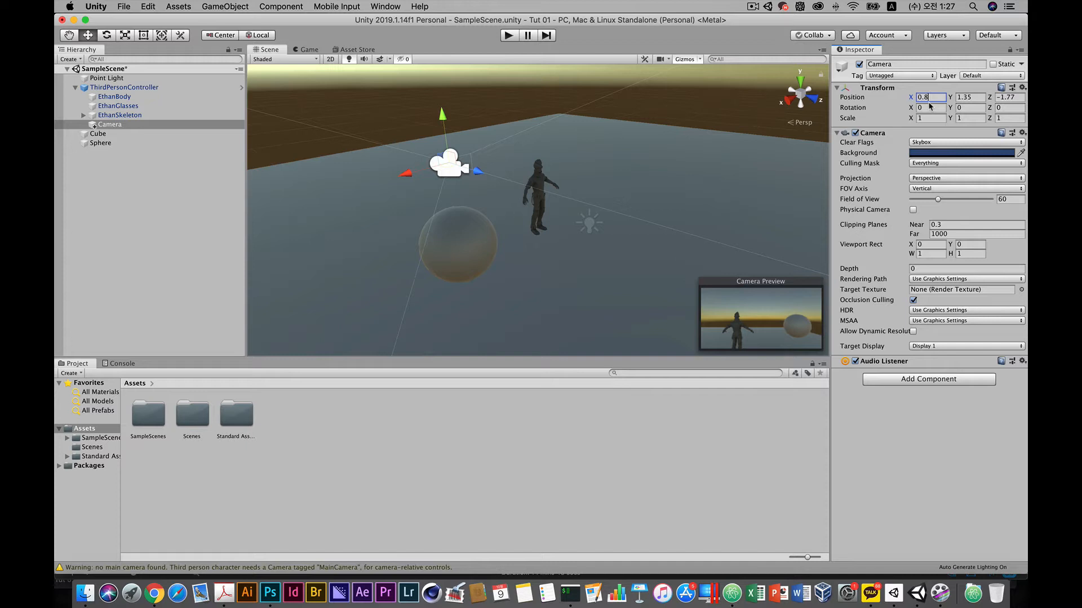
key("BackSpace")
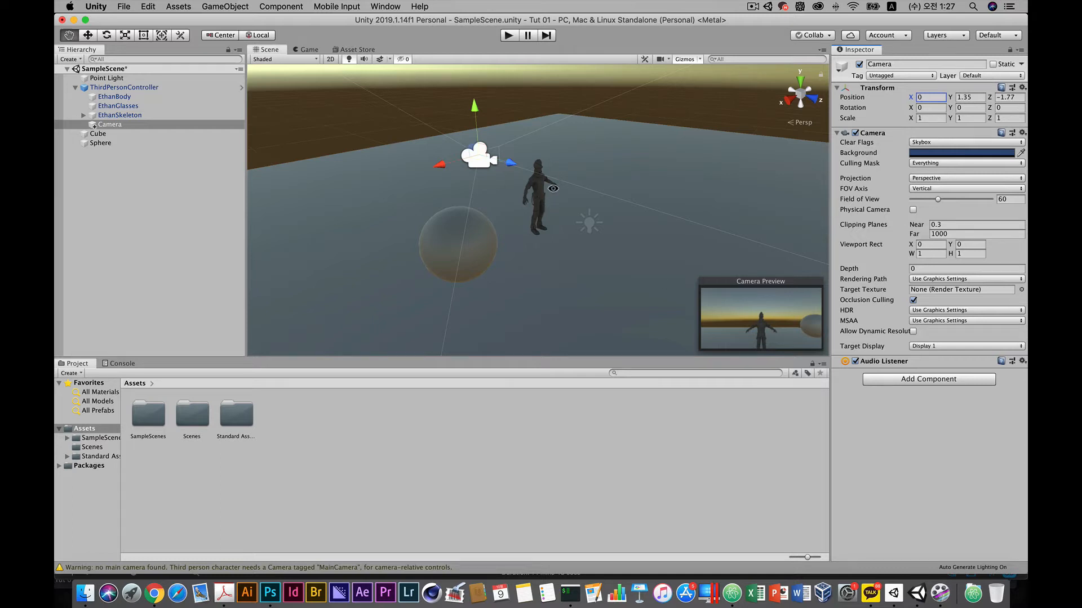
Step: Raise the child Camera slightly and move it farther back behind the character, to about Y 1.39 and Z -2.78
left_click_drag(553, 189, 421, 201, "alt")
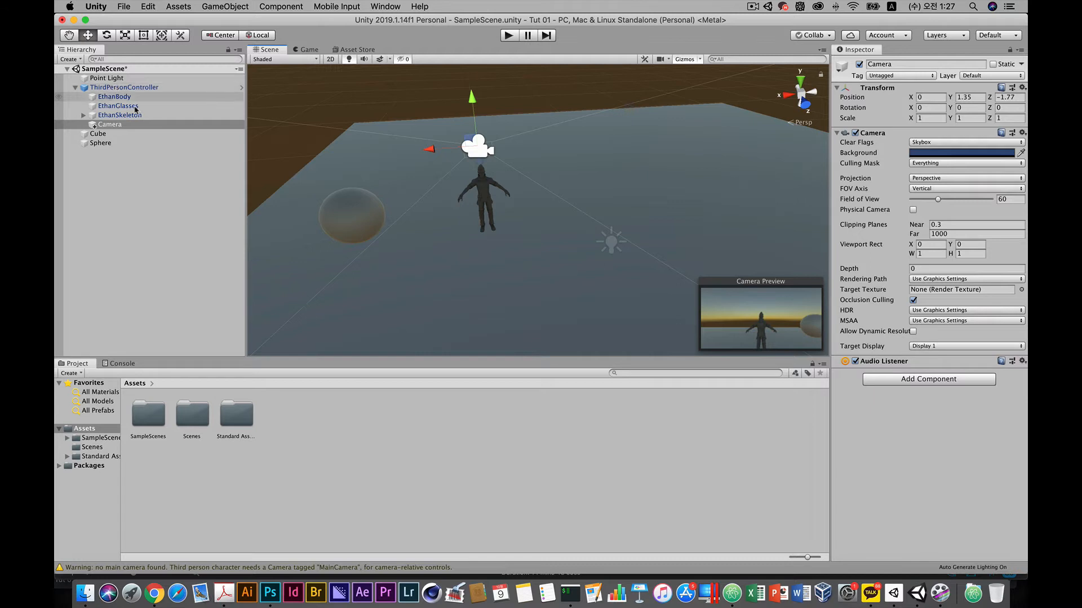
left_click_drag(434, 229, 394, 174, "alt")
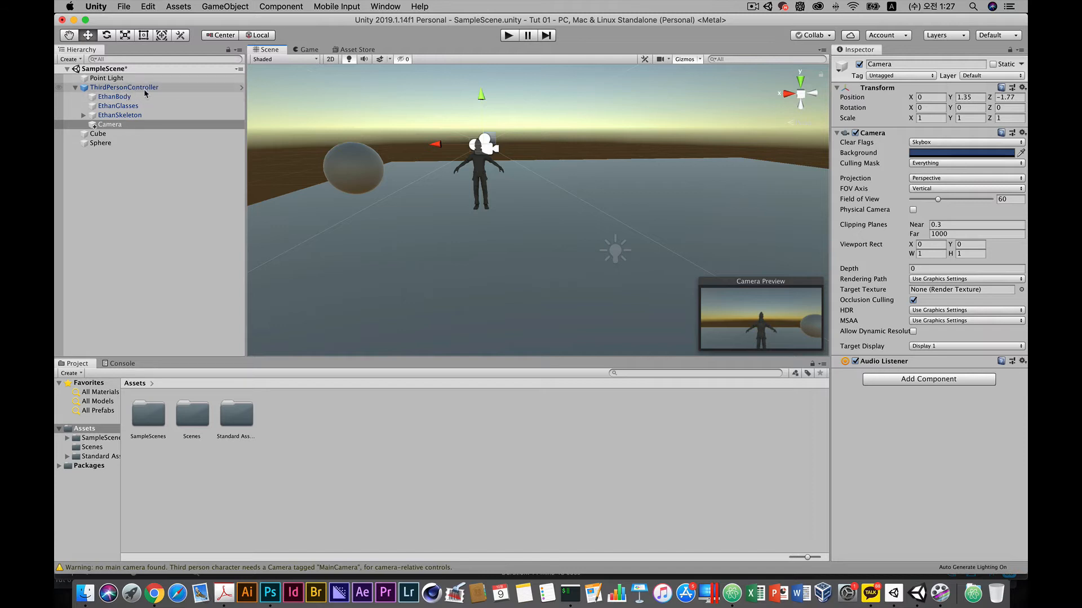
left_click_drag(449, 160, 516, 220, "alt")
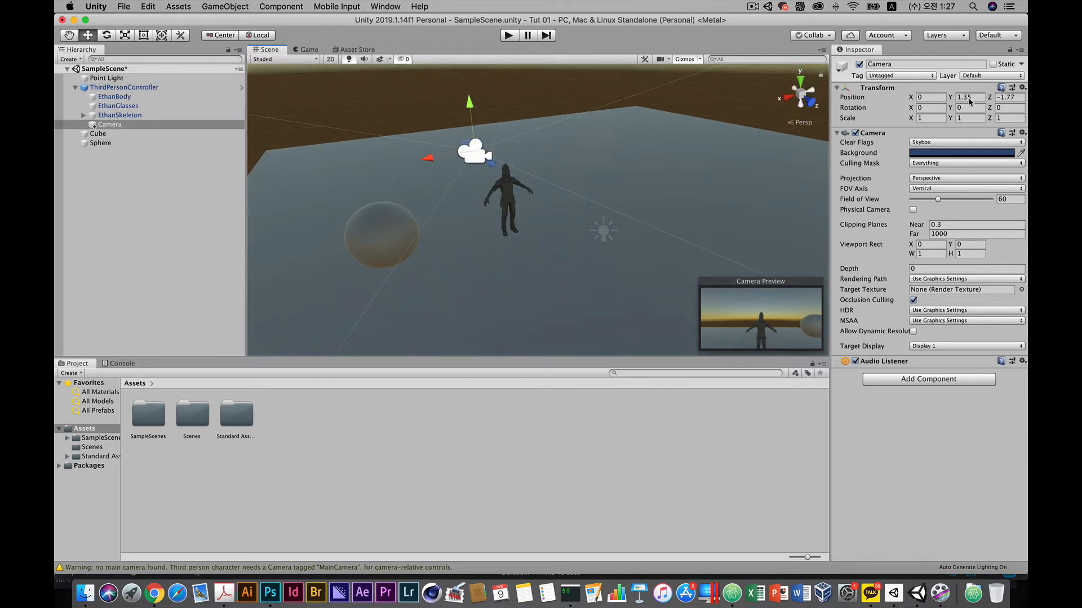
left_click_drag(470, 111, 468, 111)
left_click_drag(498, 166, 474, 164)
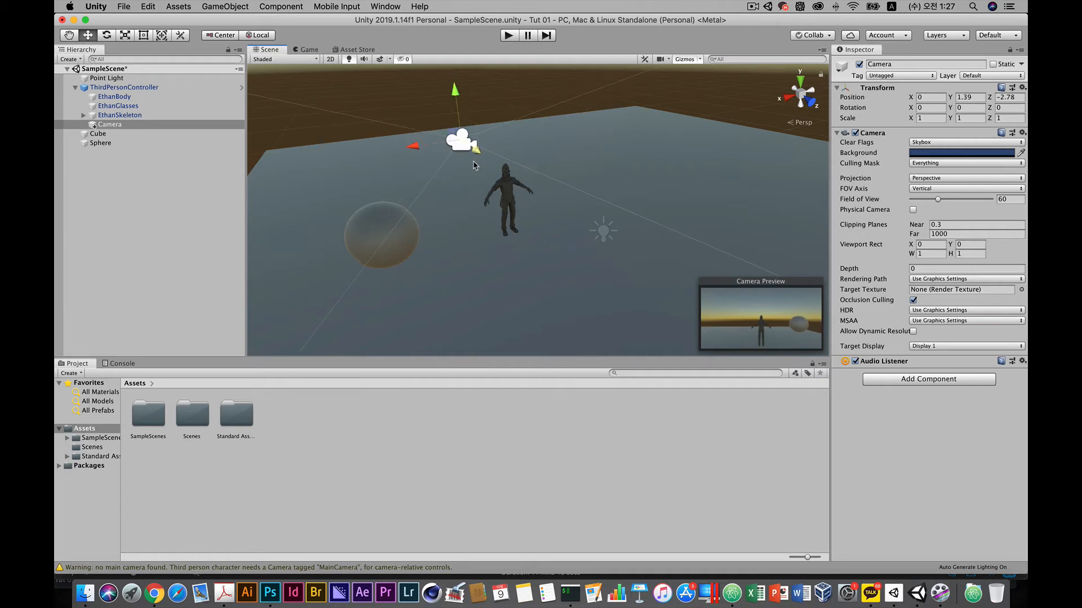
Step: Play the scene, run the character forward and steer it around the platform to check the following camera, and stop playing
left_click(508, 36)
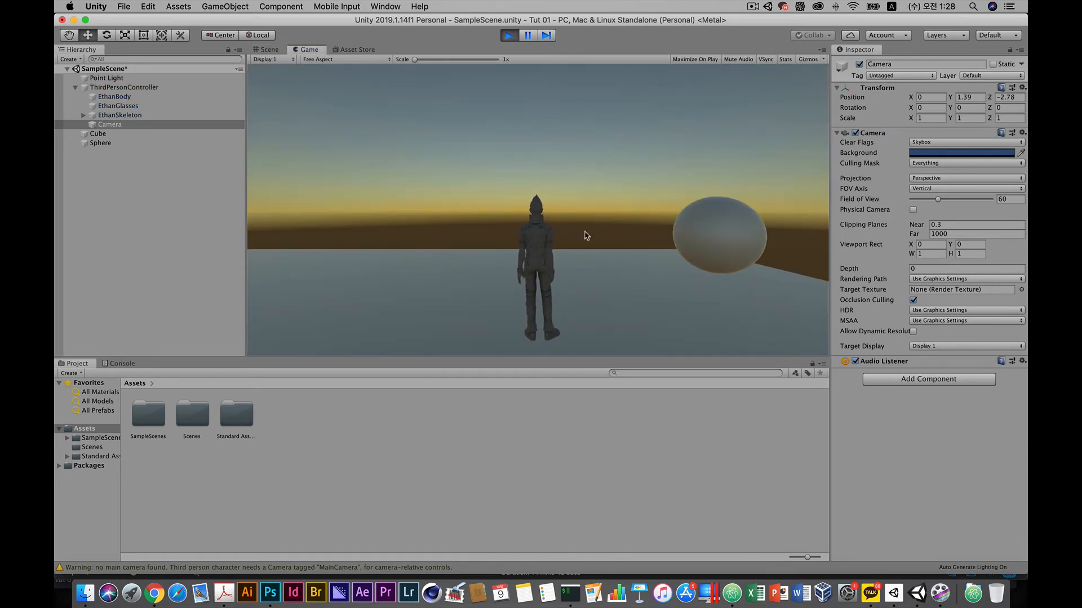
key("Left")
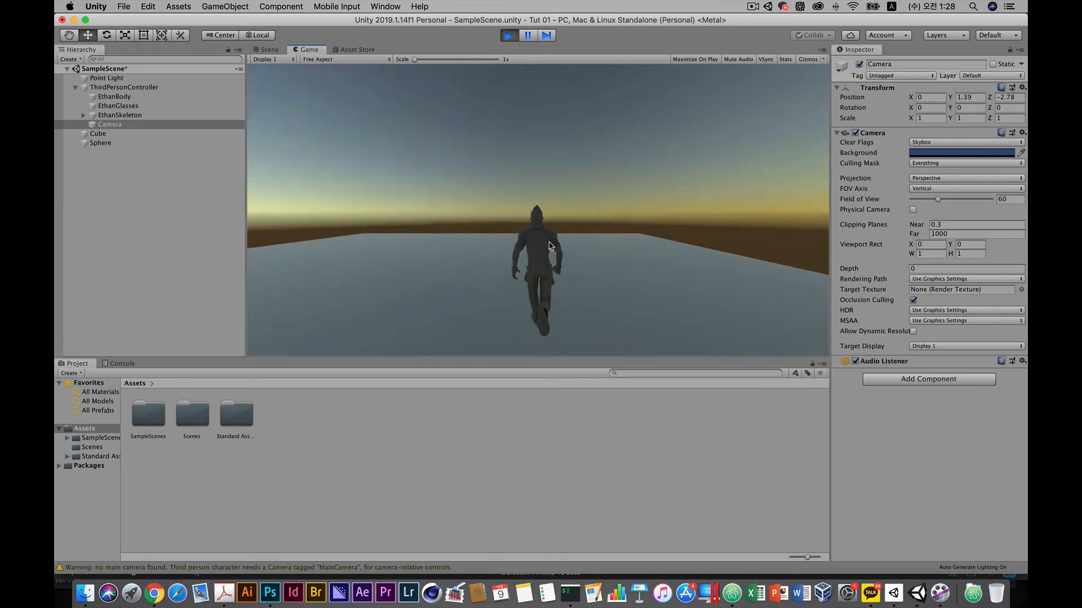
key("Up")
key("Up")
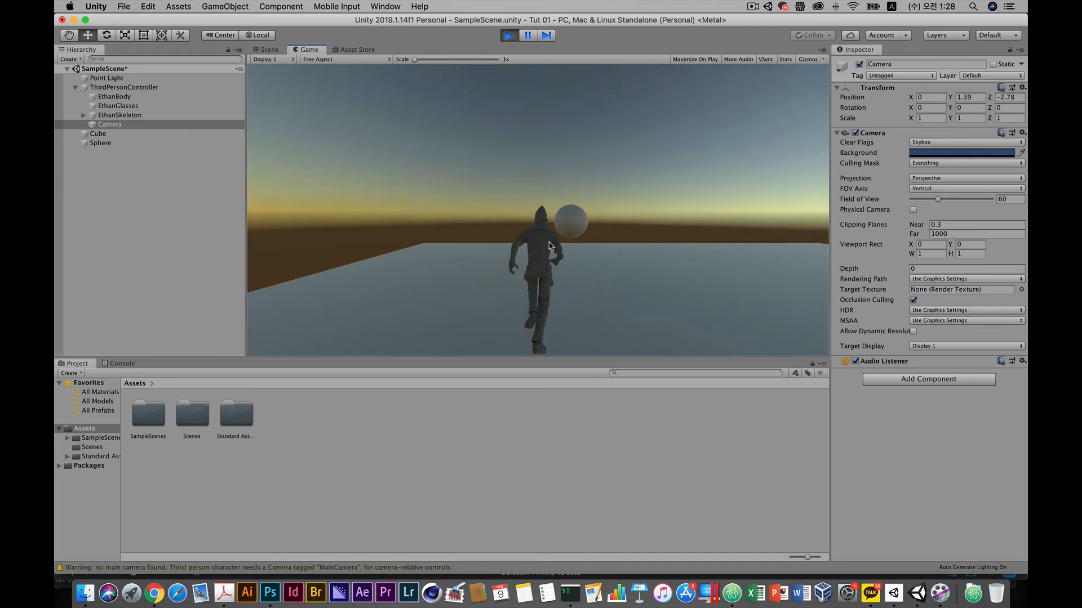
key("Right")
key("Left")
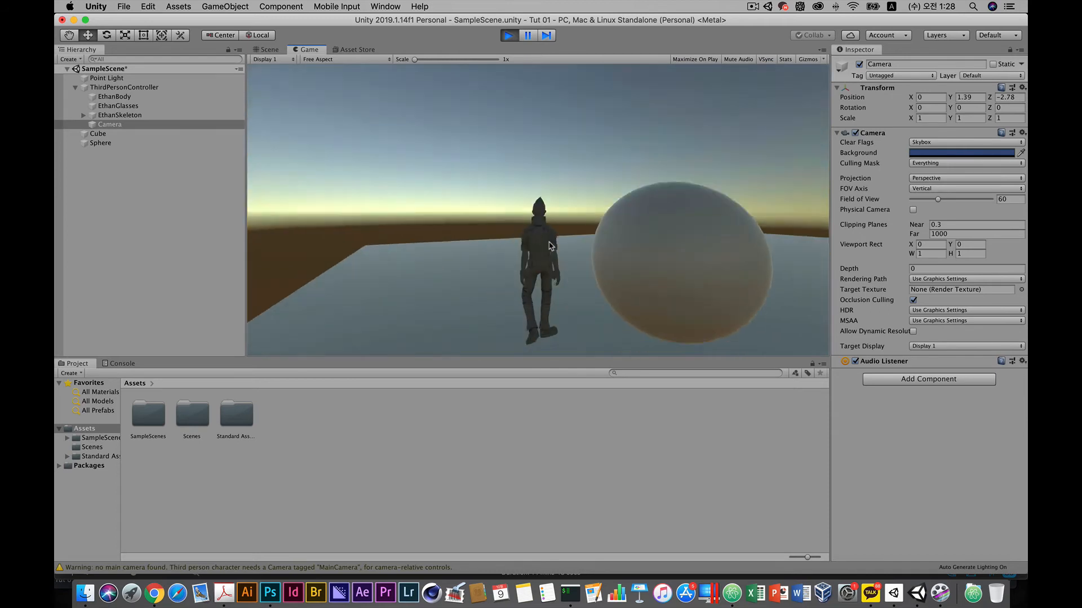
key("Right")
key("Left")
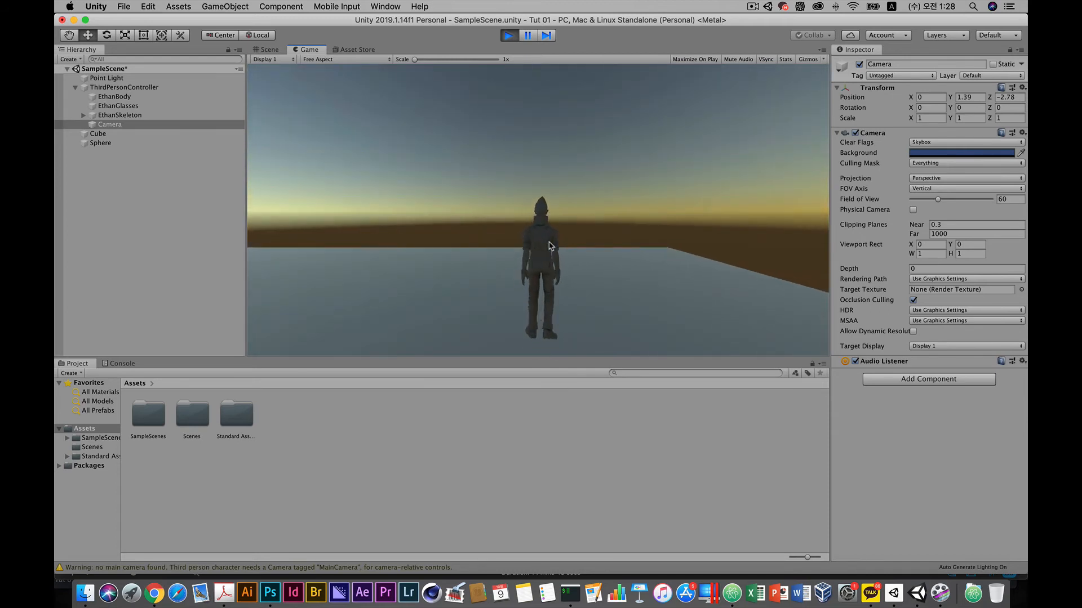
key("Right")
key("Left")
key("Up")
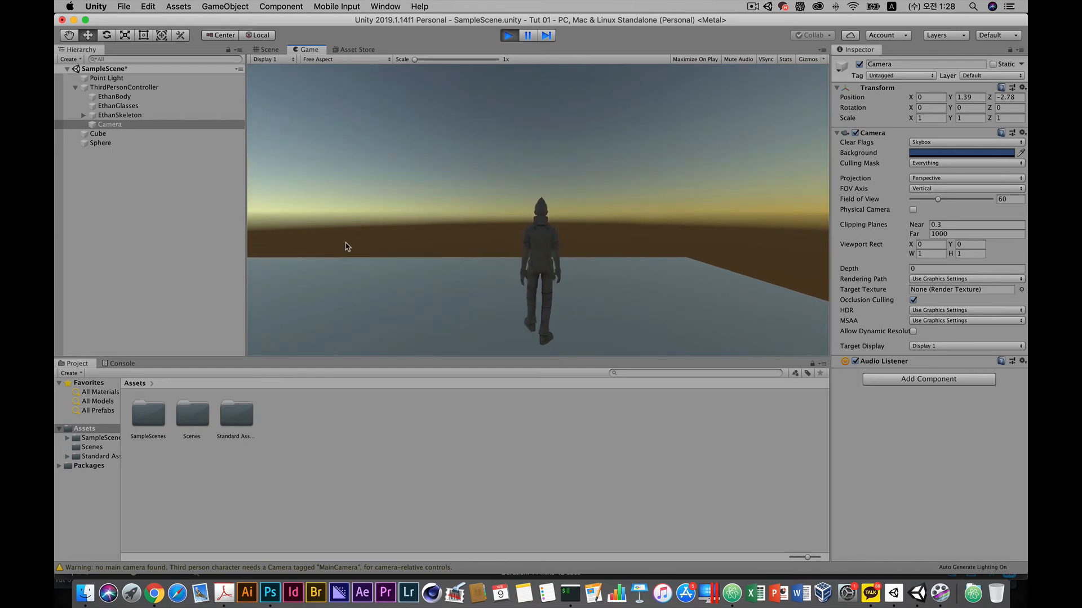
key("Left")
key("Left")
key("Right")
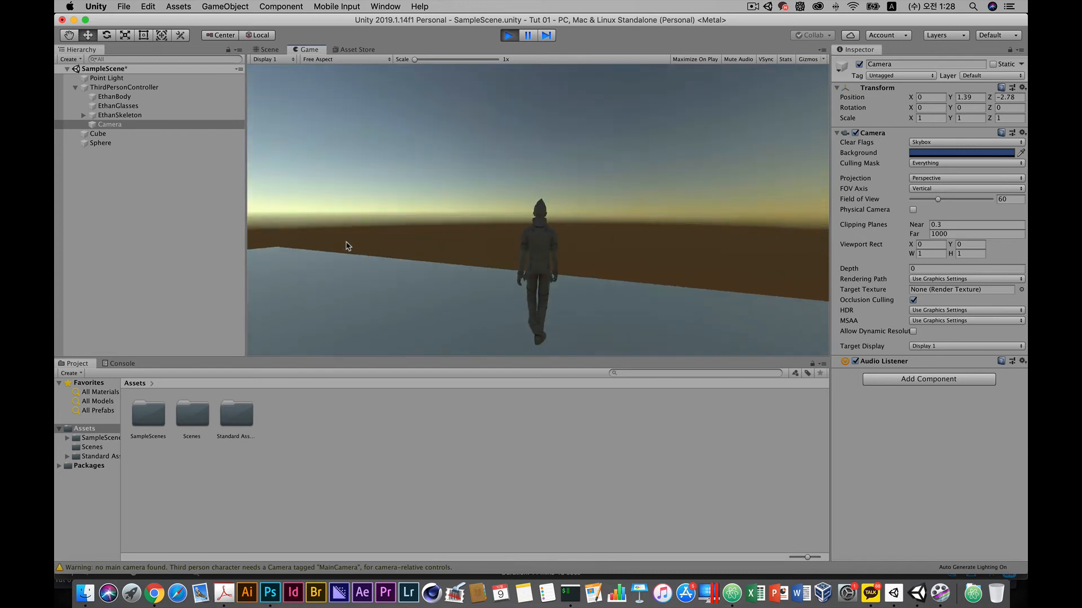
key("Left")
key("Right")
key("Left")
key("Right")
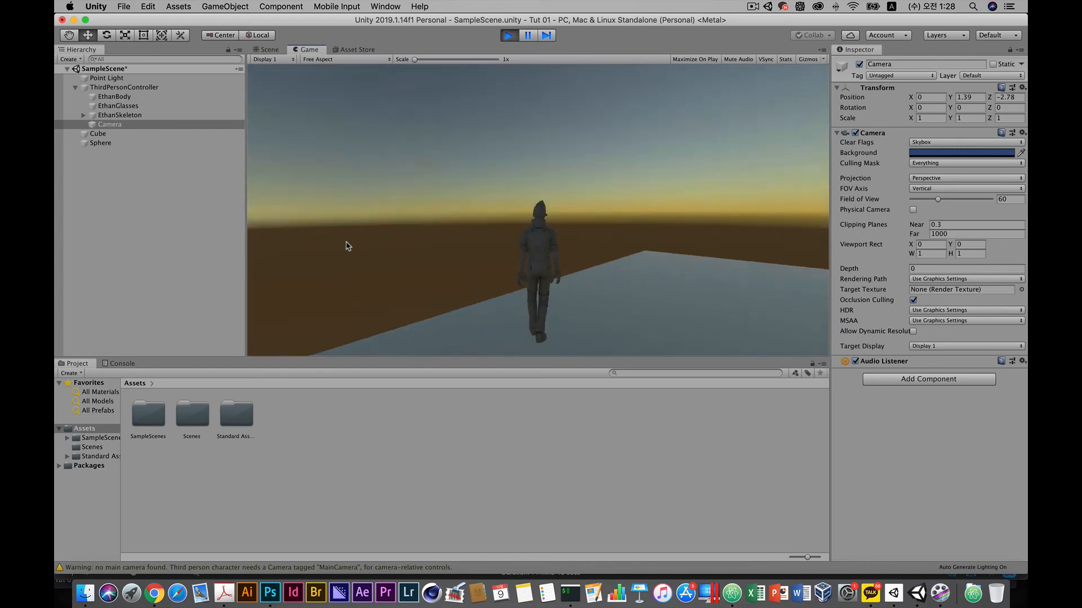
key("Left")
key("Right")
key("Left")
key("Right")
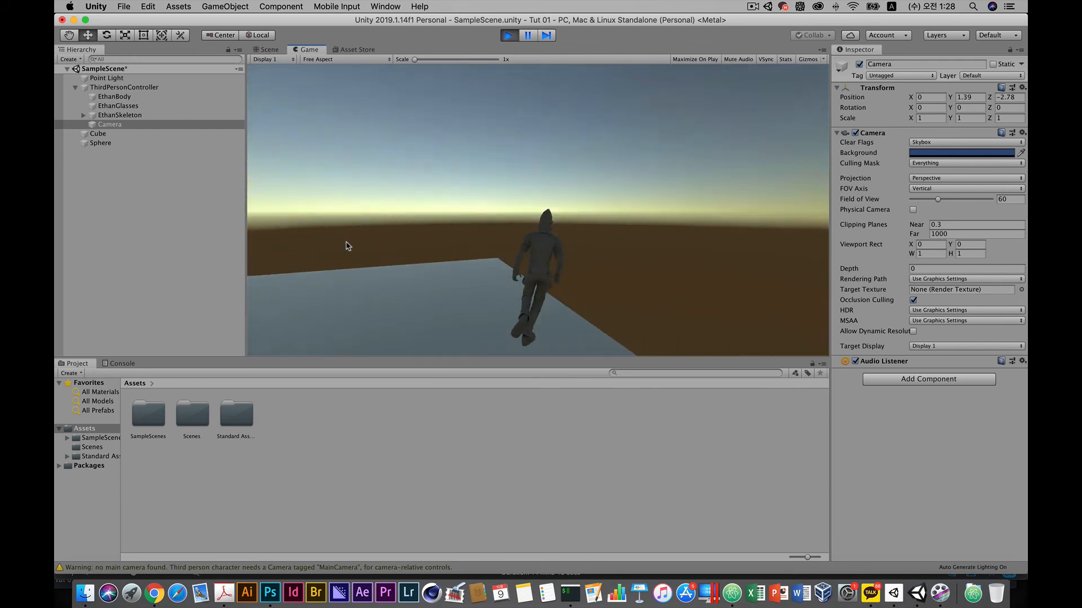
key("Left")
key("Right")
key("Left")
key("Right")
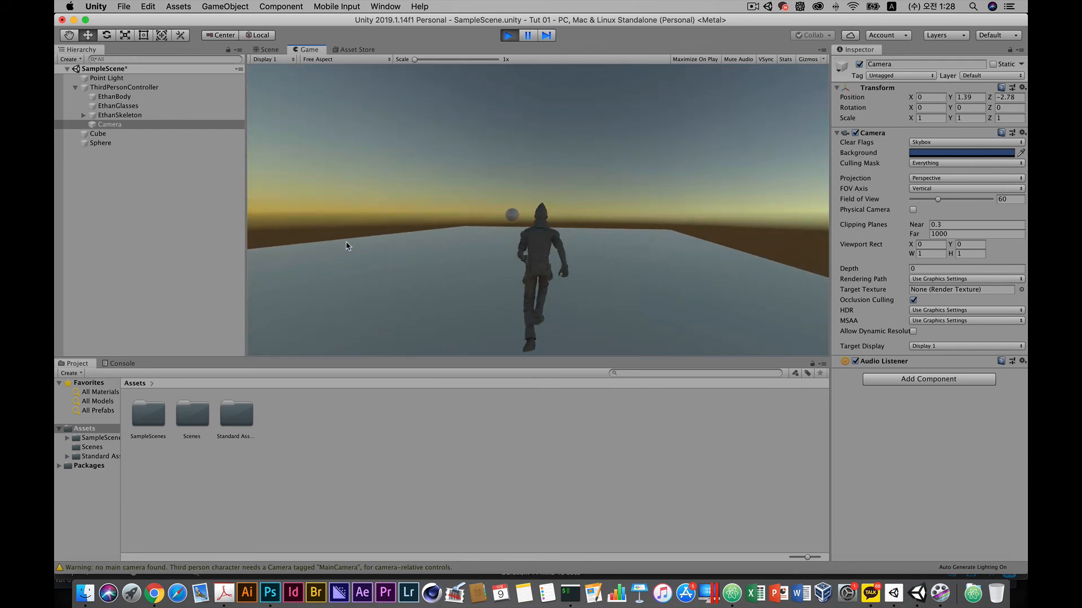
key("Left")
key("Right")
key("Left")
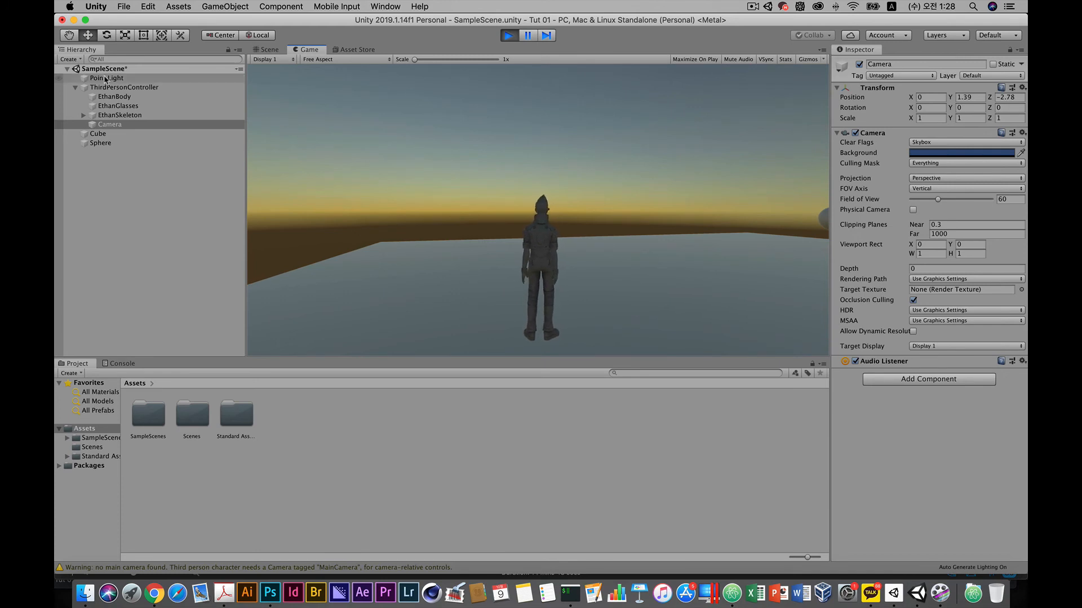
left_click(145, 179)
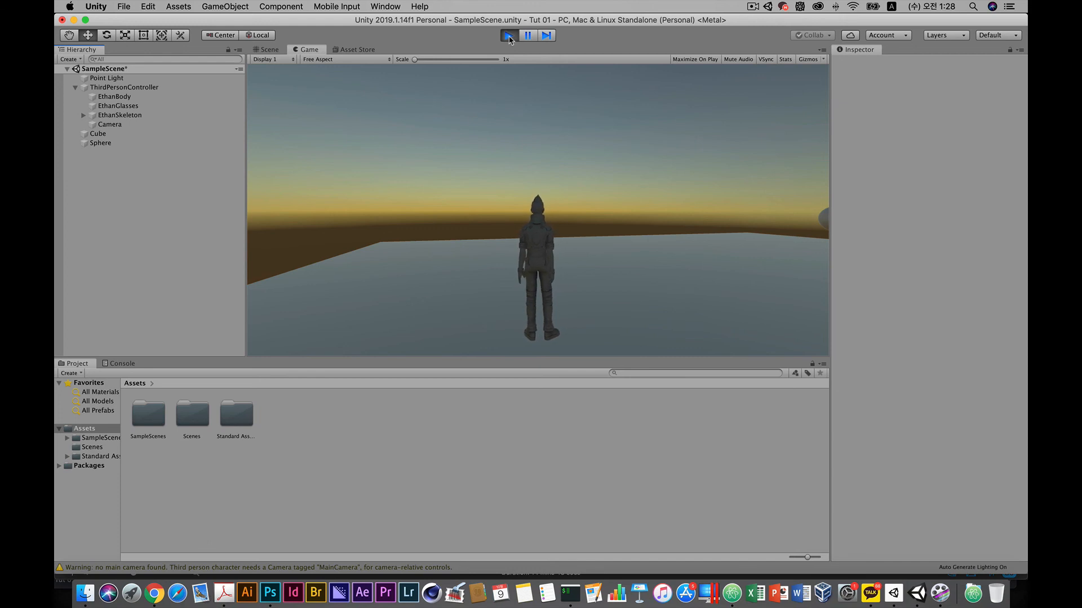
left_click(509, 35)
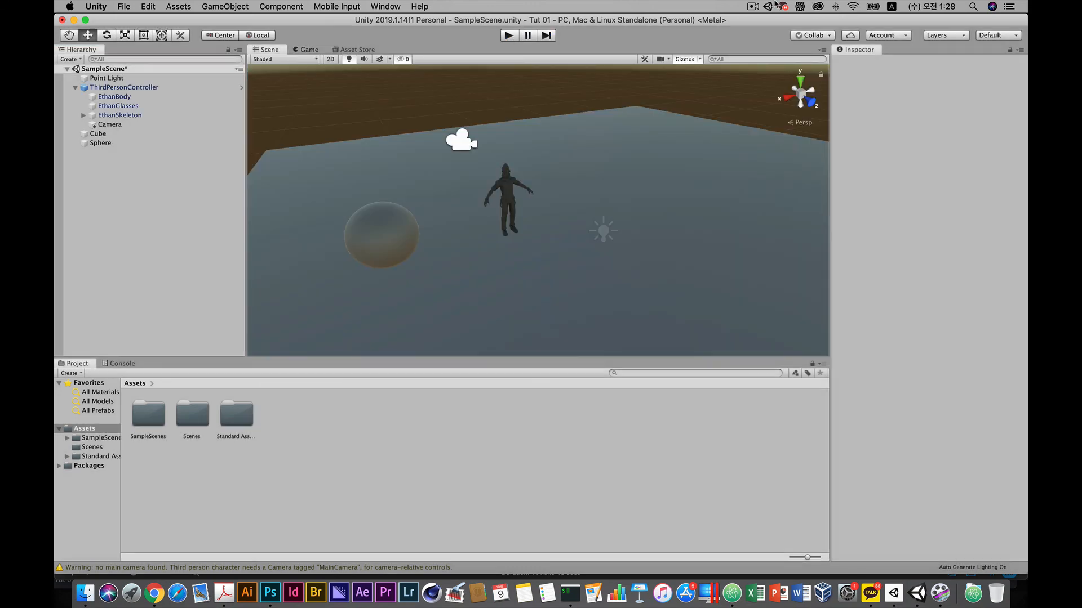